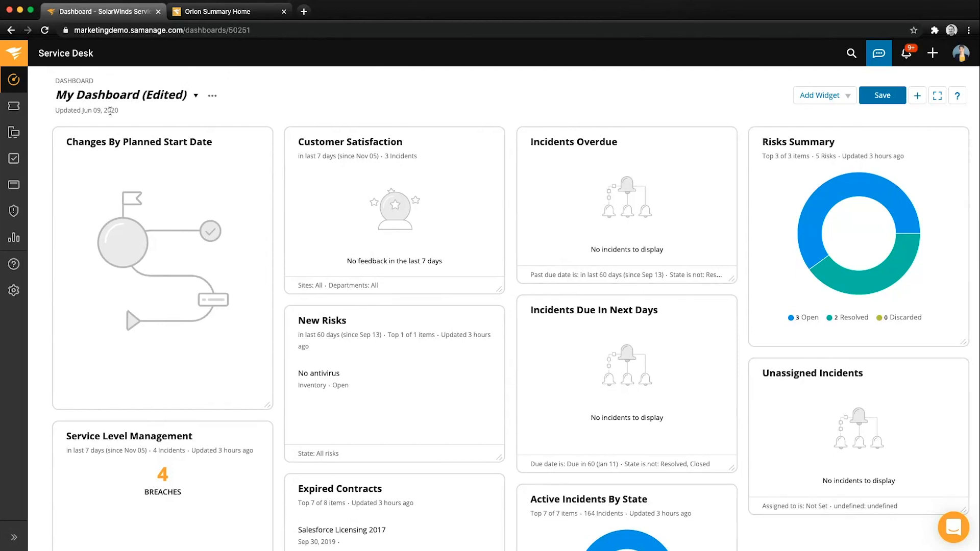
Step: Open the Orion Alerts integrations in the service desk setup
click(14, 292)
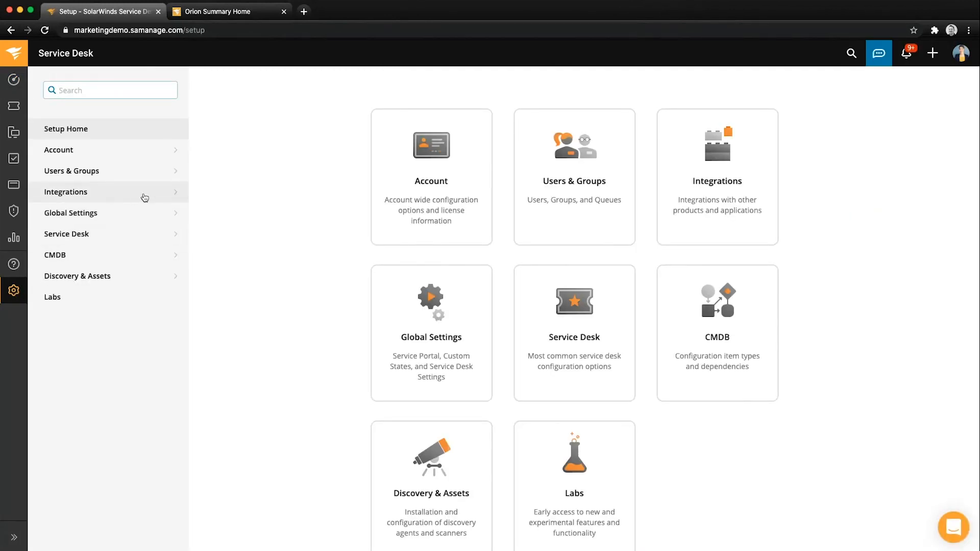
click(173, 193)
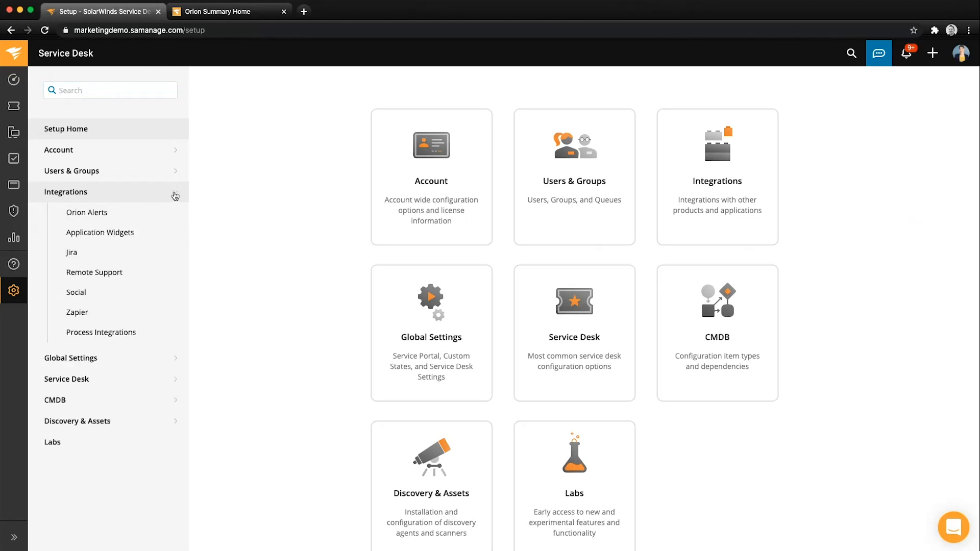
click(107, 215)
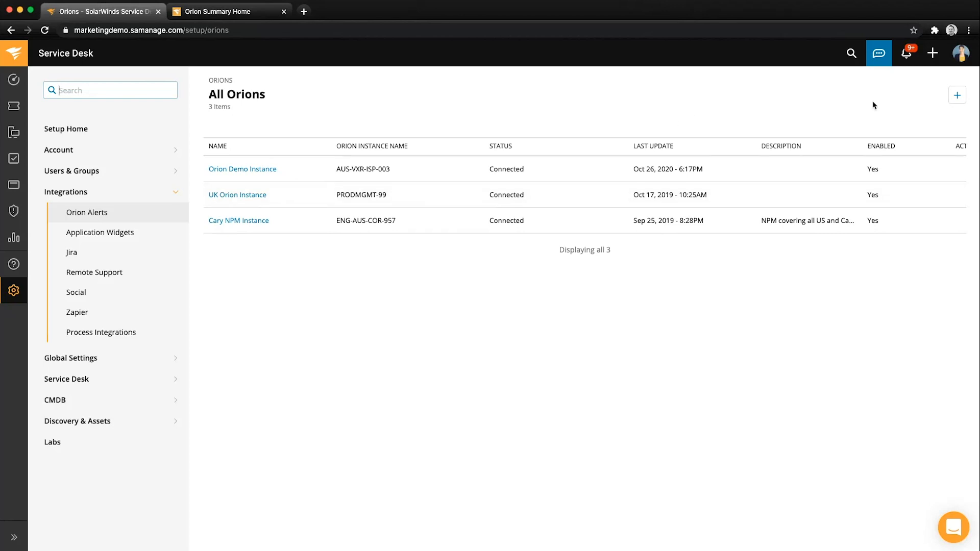
Step: Create a new Orion instance named 135Orion, leaving its description empty
click(955, 96)
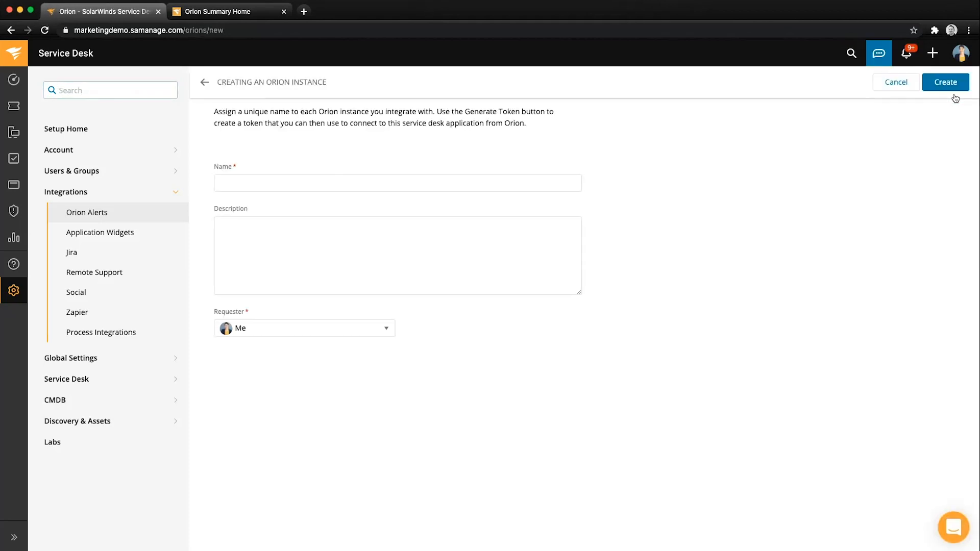
click(490, 180)
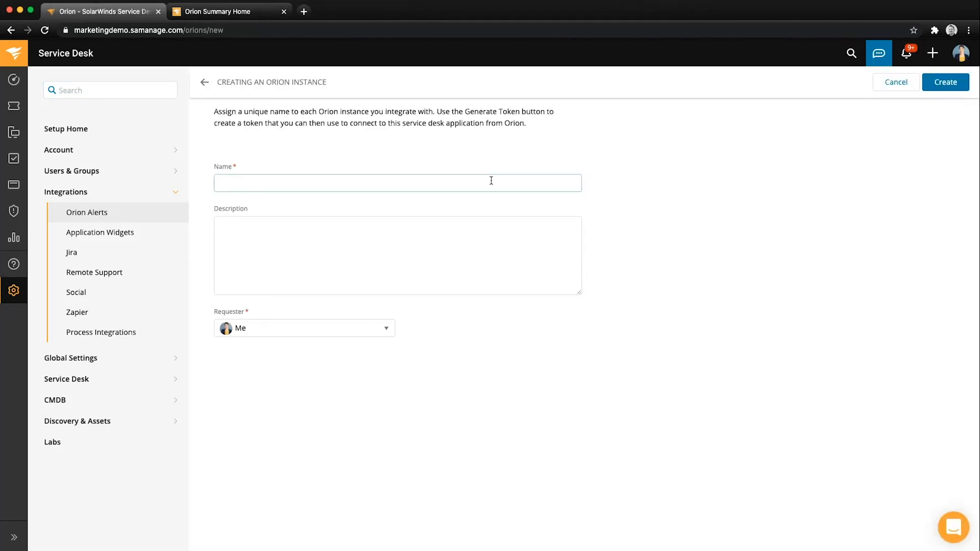
text(135Orion)
click(327, 231)
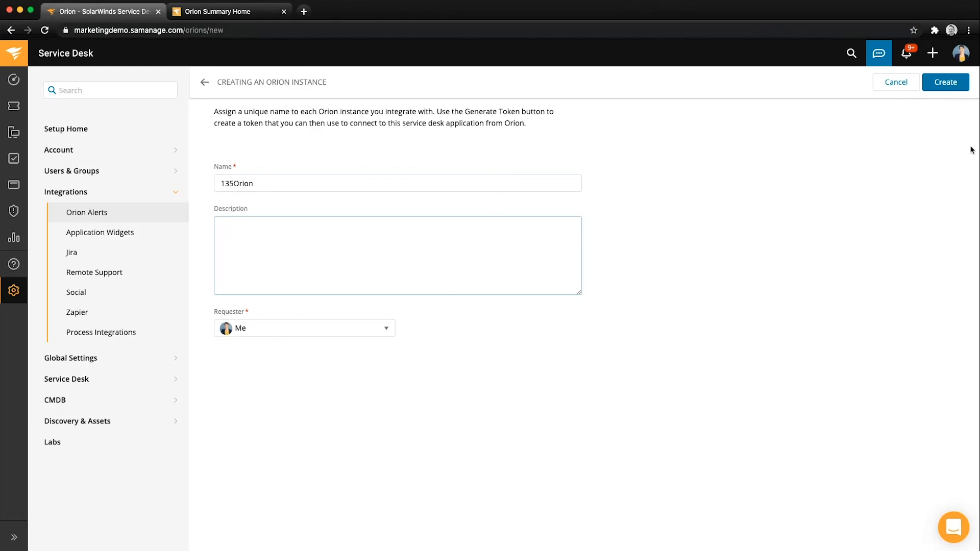
click(945, 83)
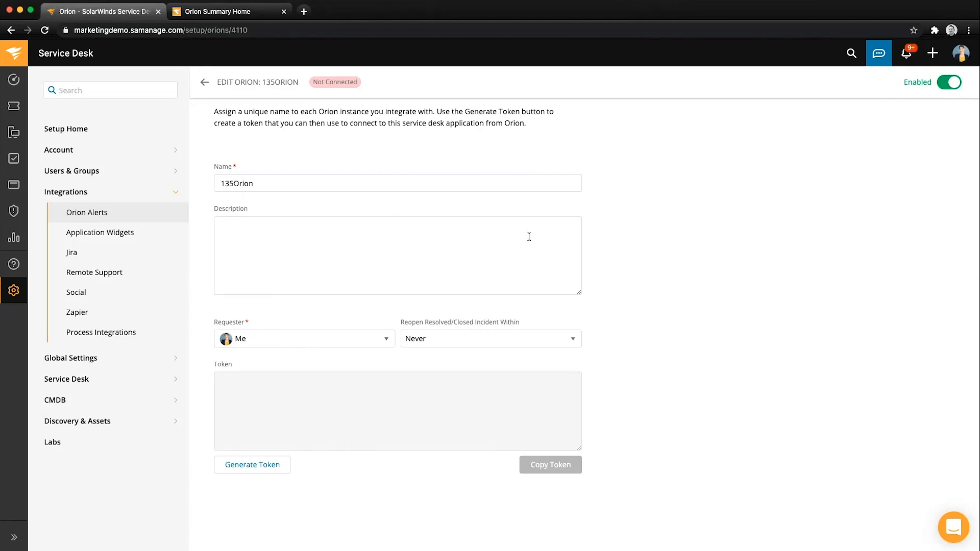
click(933, 57)
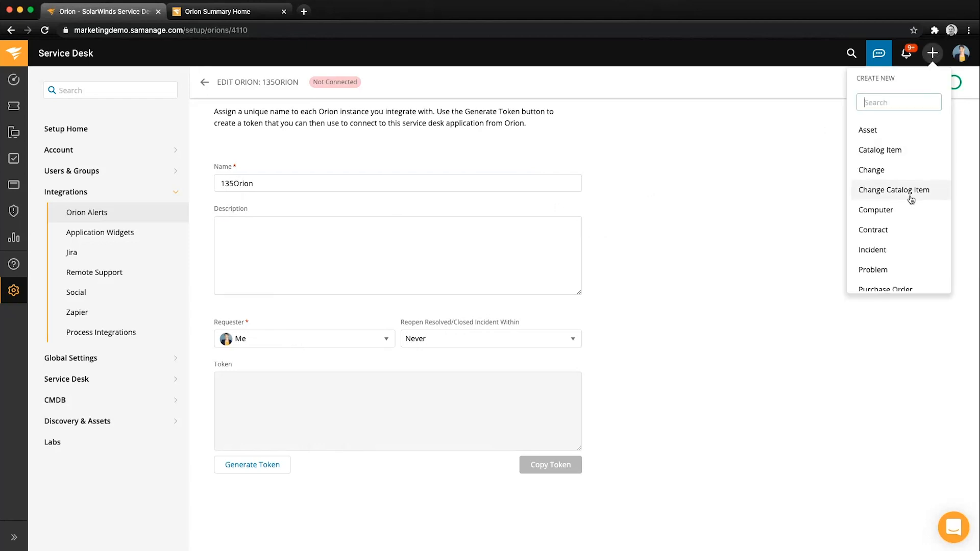
scroll(911, 200, down, 3)
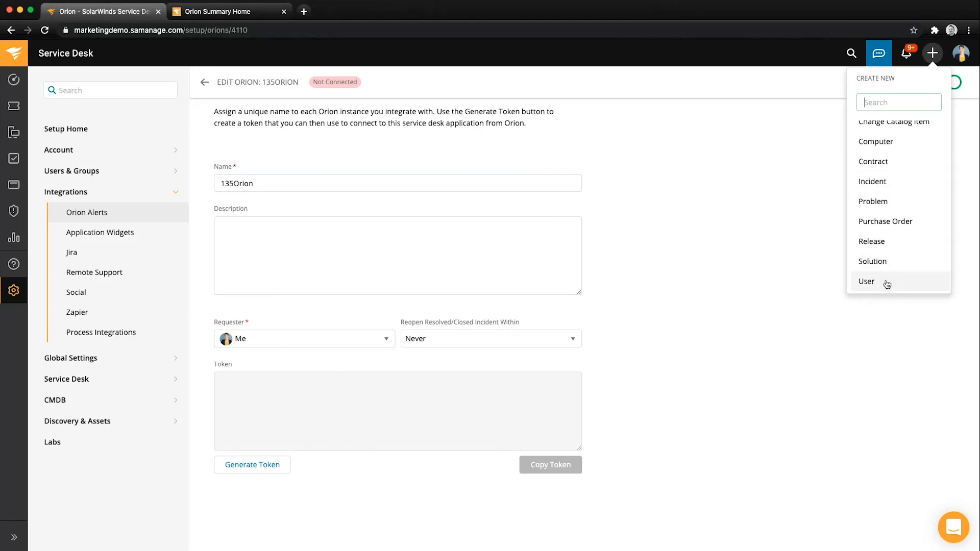
click(755, 247)
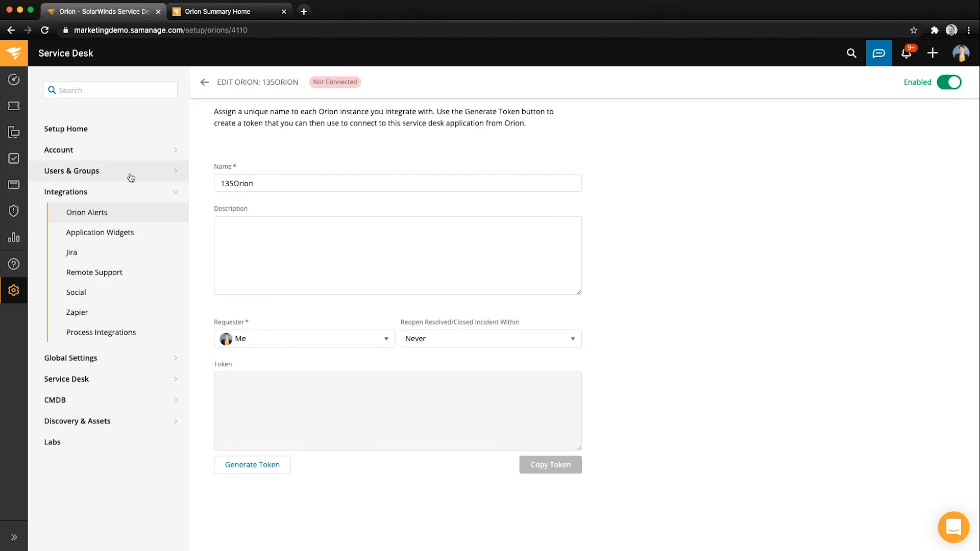
Step: Set the requester of the 135Orion instance to Orion Alerts
click(311, 342)
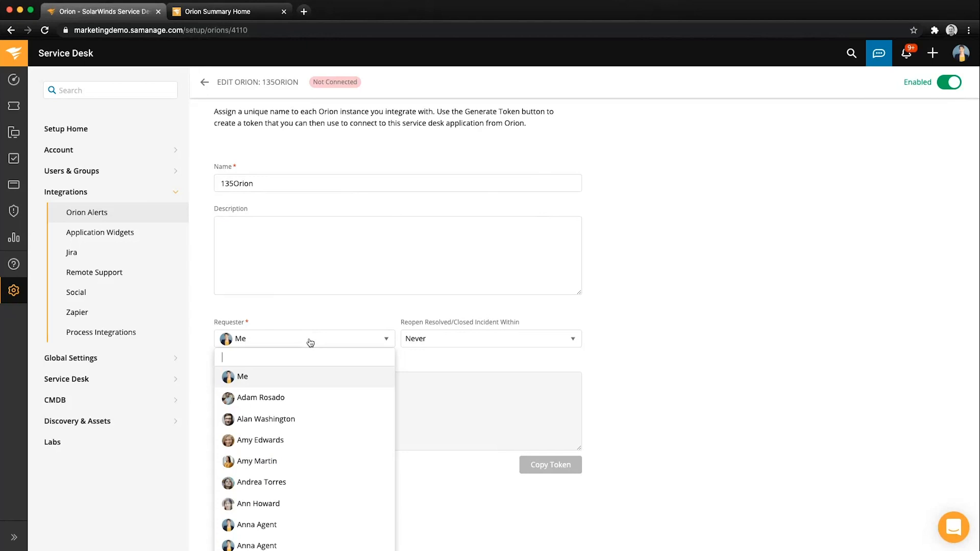
text(Orion)
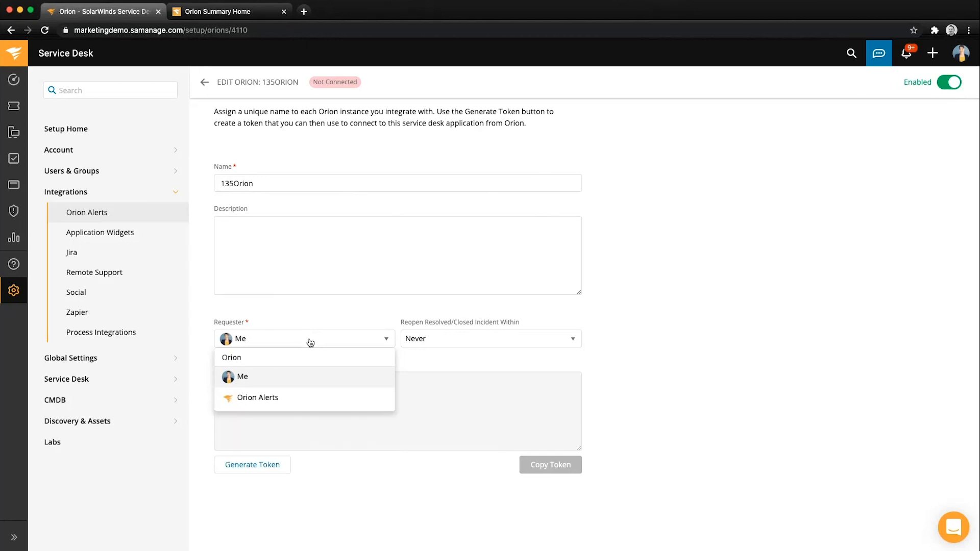
click(258, 397)
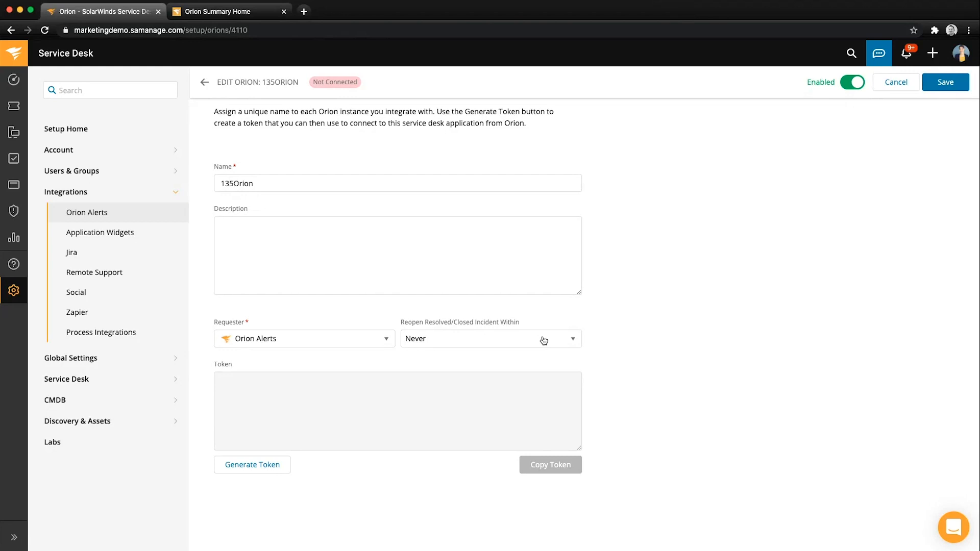
click(513, 343)
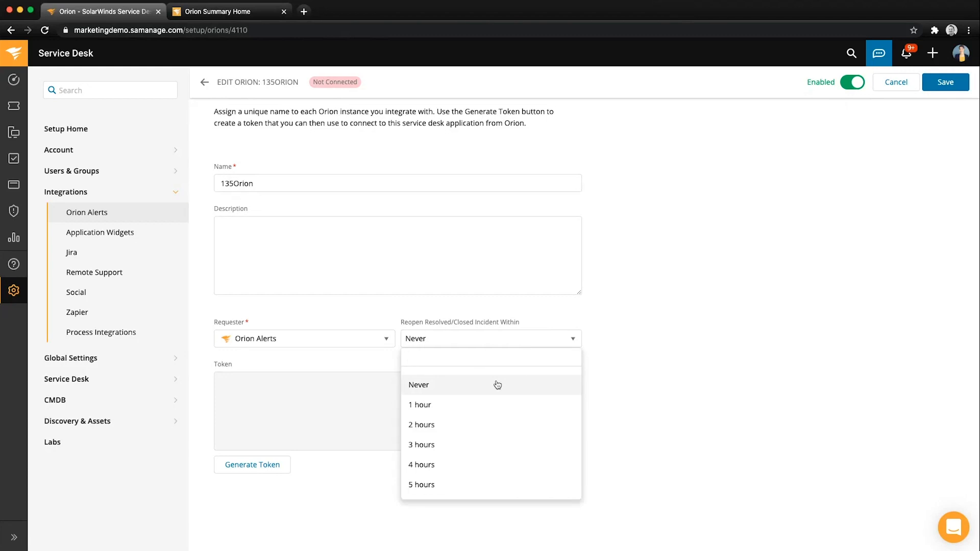
scroll(492, 411, down, 1)
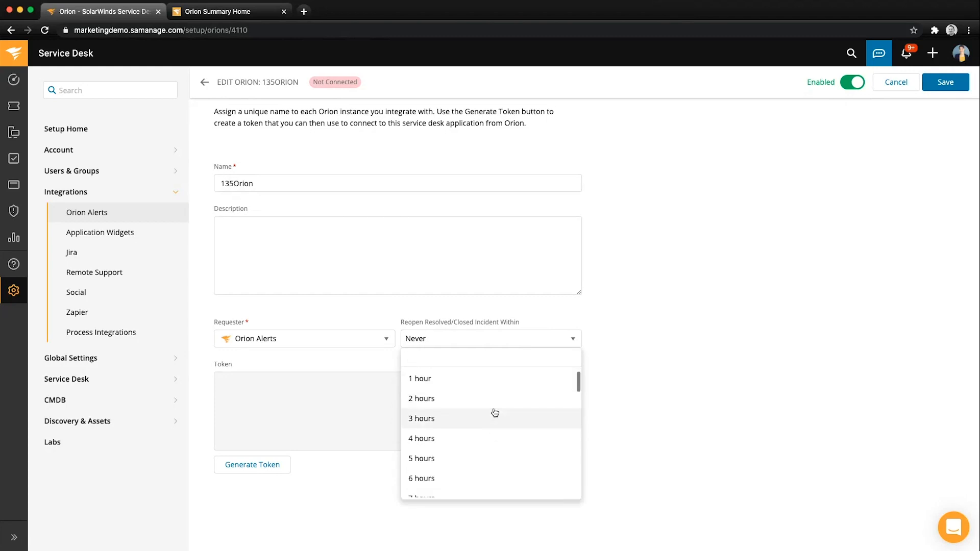
scroll(514, 405, down, 10)
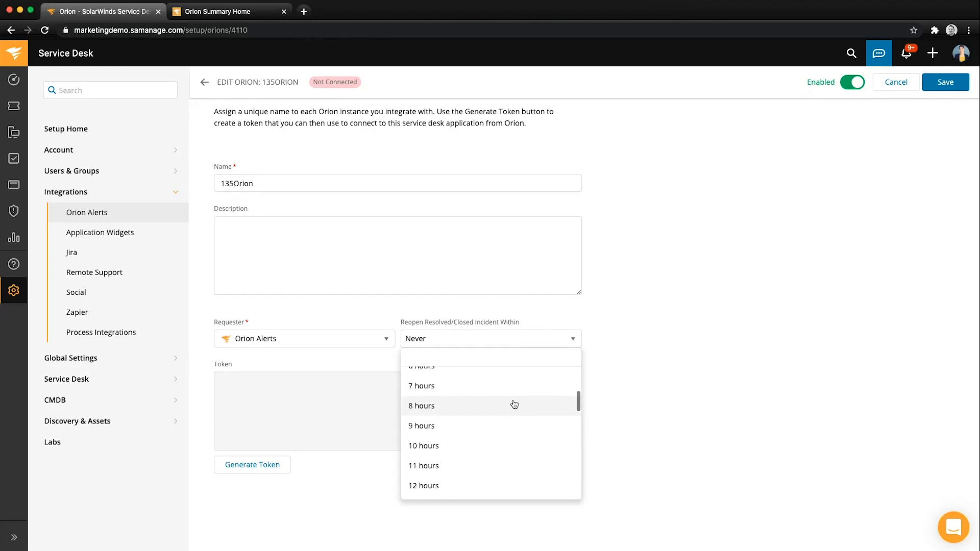
scroll(514, 404, down, 8)
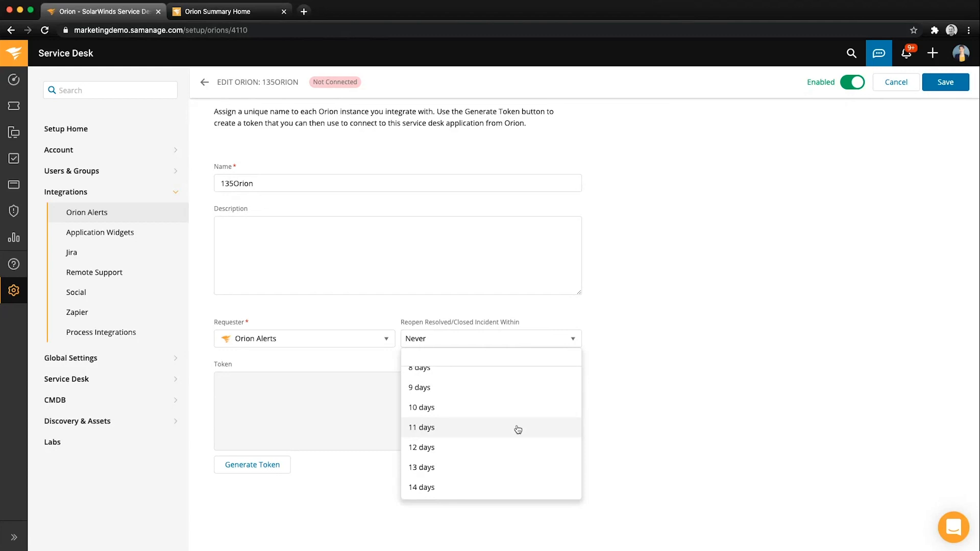
click(619, 401)
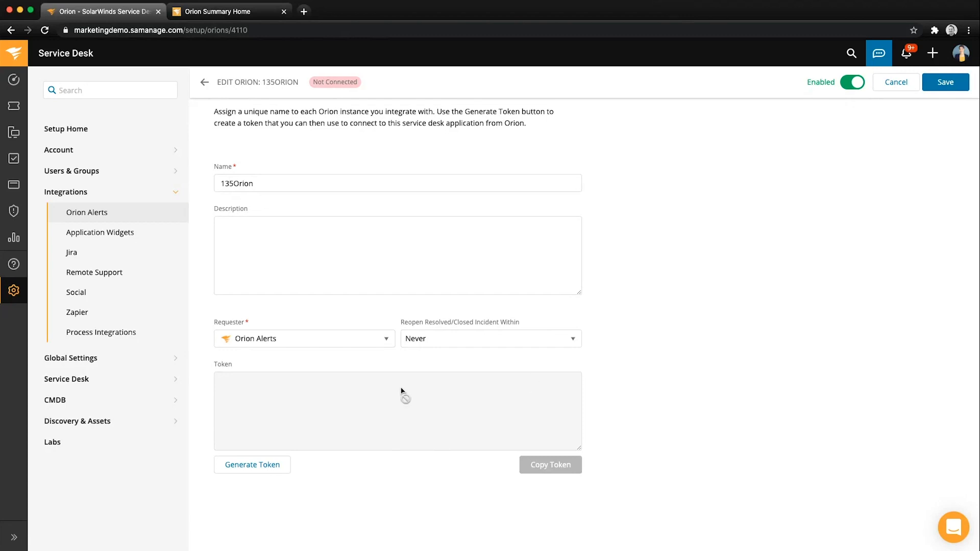
Step: Generate an authentication token for the 135Orion instance and copy it
click(251, 467)
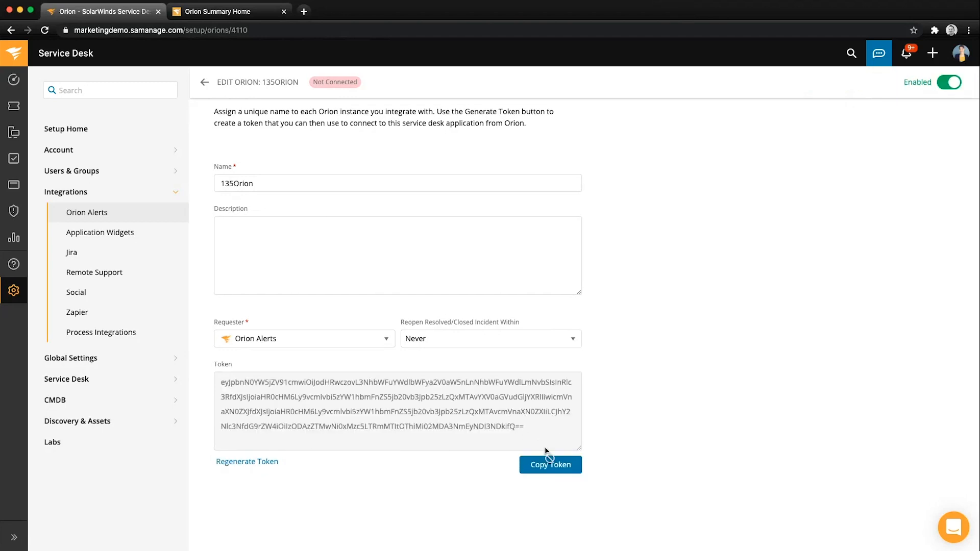
click(542, 470)
Step: Switch to the Orion web console and open the management page for alert integration instances
click(214, 16)
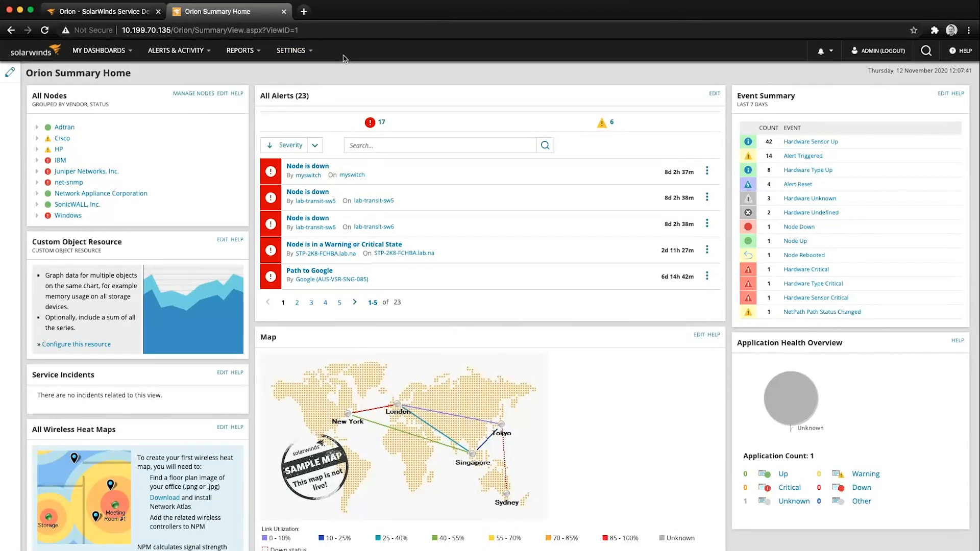
mouse_move(291, 52)
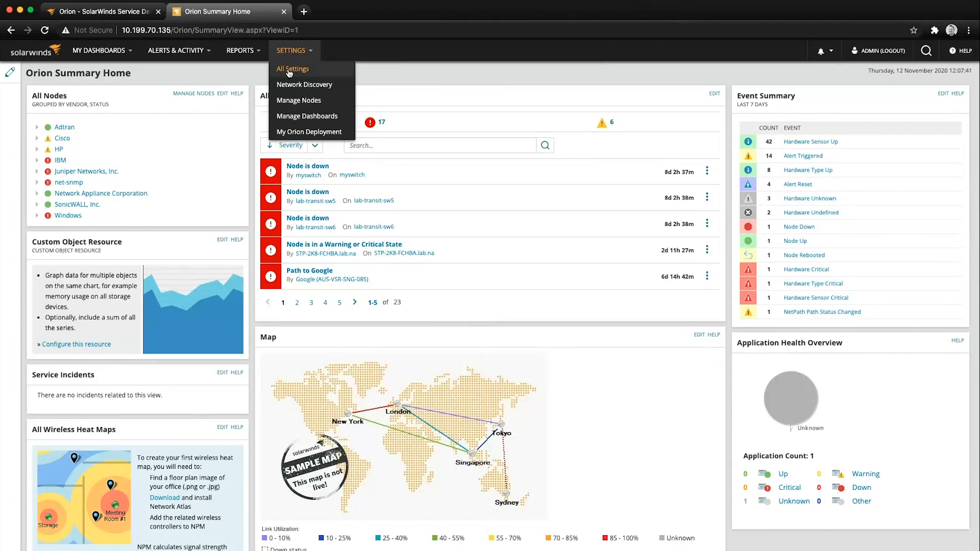
click(290, 70)
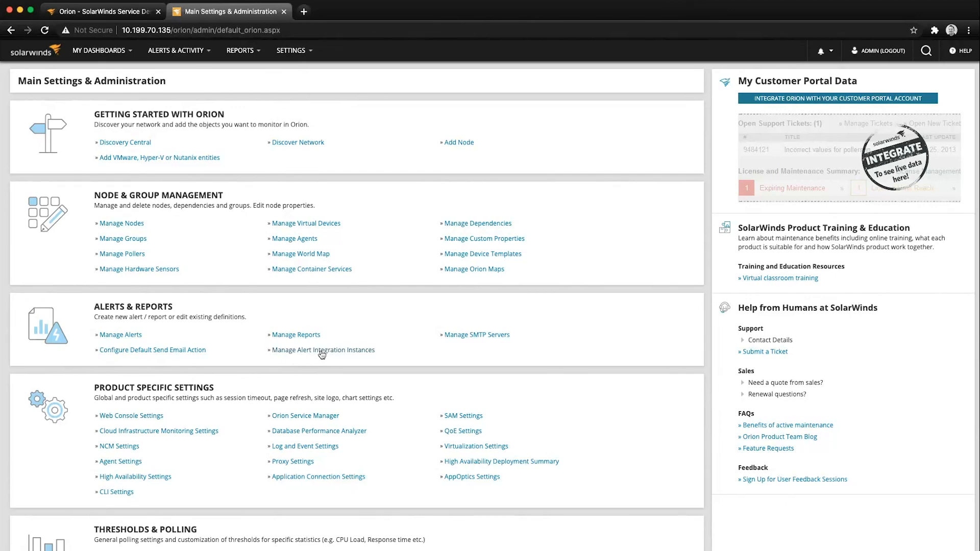
click(322, 351)
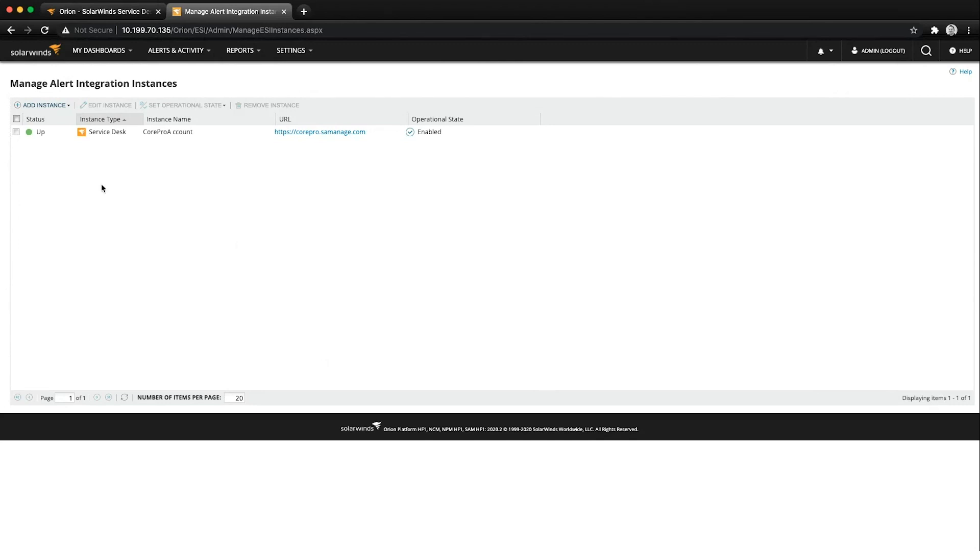
Step: Add a Service Desk instance named 135ServiceDesk and paste the copied authentication token into its token field
click(56, 110)
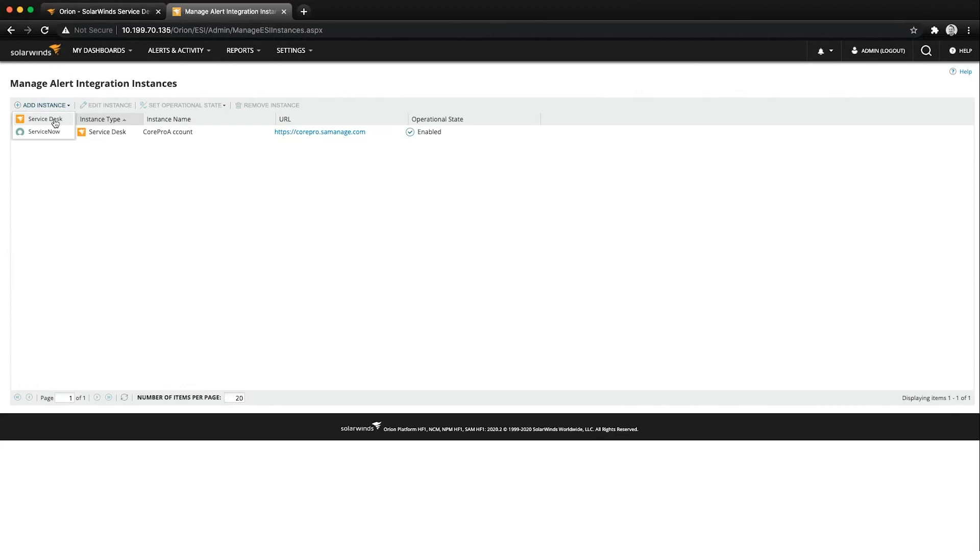
click(54, 121)
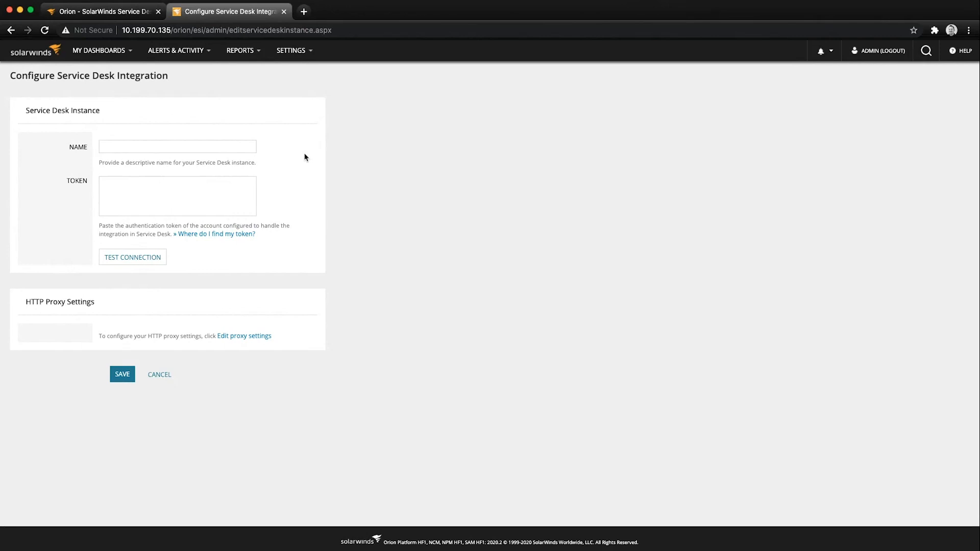
click(216, 145)
text(135Service)
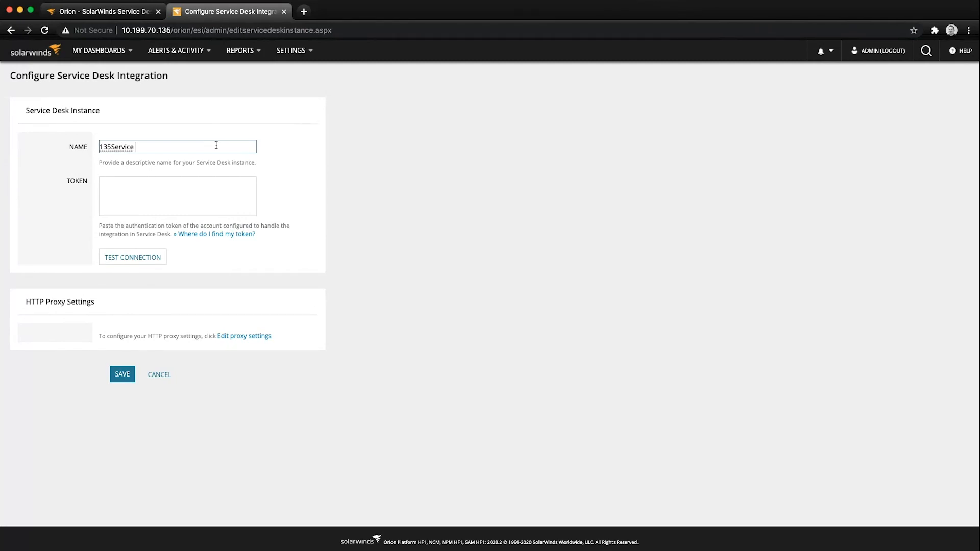
key(BackSpace)
text(Desk)
click(210, 180)
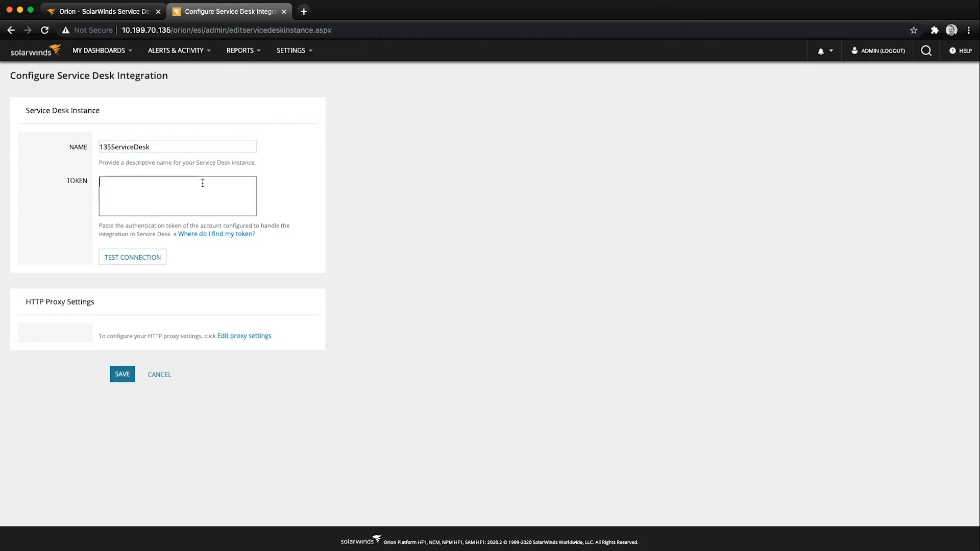
key(super+v)
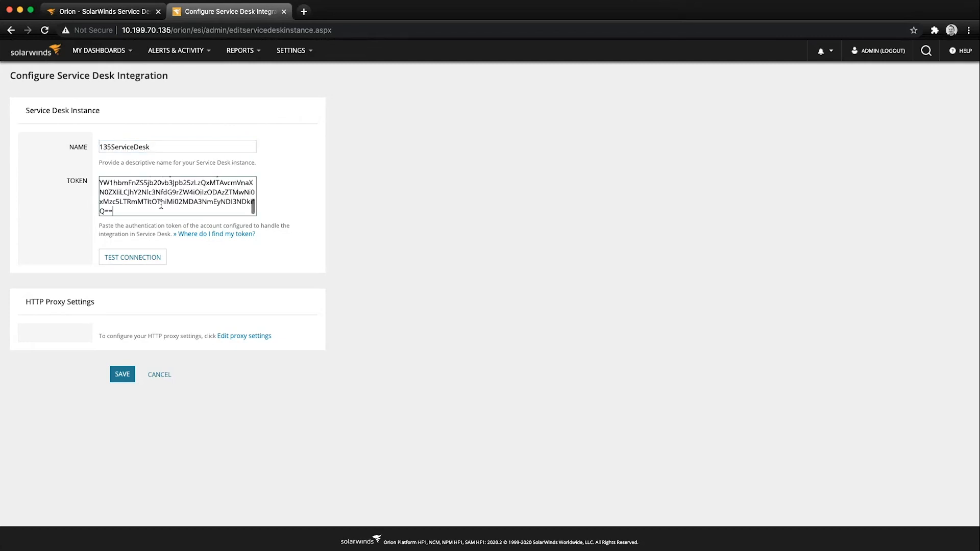
scroll(158, 196, up, 2)
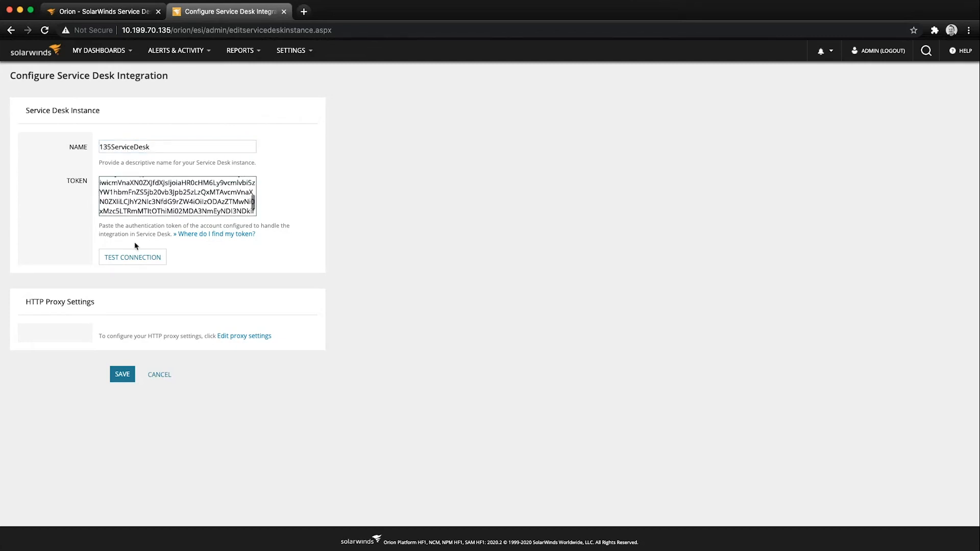
Step: Test the connection of the 135ServiceDesk instance and save the integration
click(126, 261)
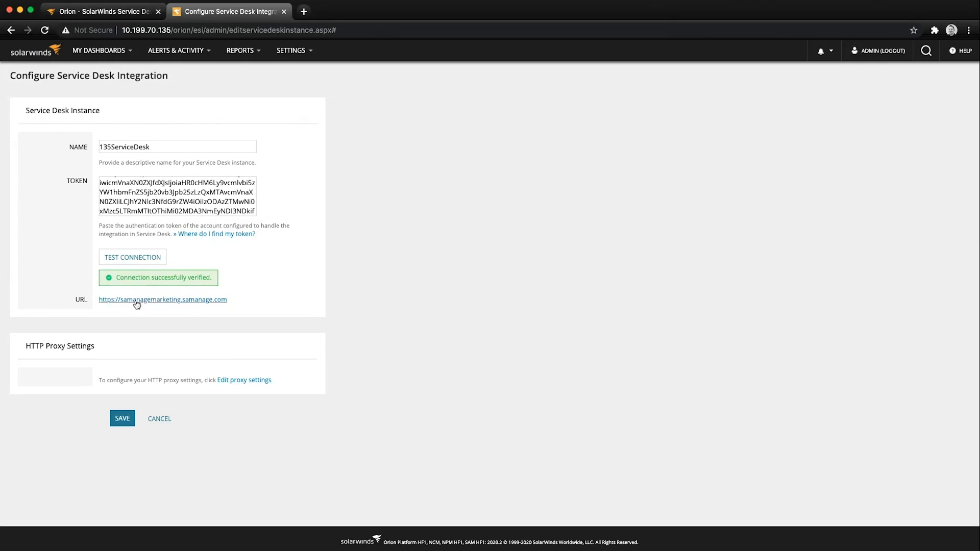
click(121, 419)
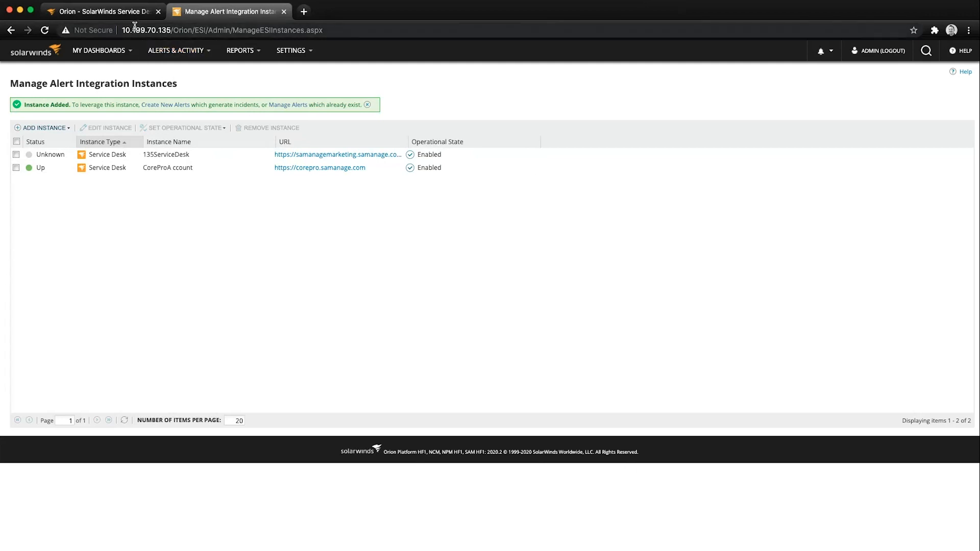
Step: Switch to Service Desk, reload the 135Orion page and open the list of all Orion instances to check the connection status
click(107, 14)
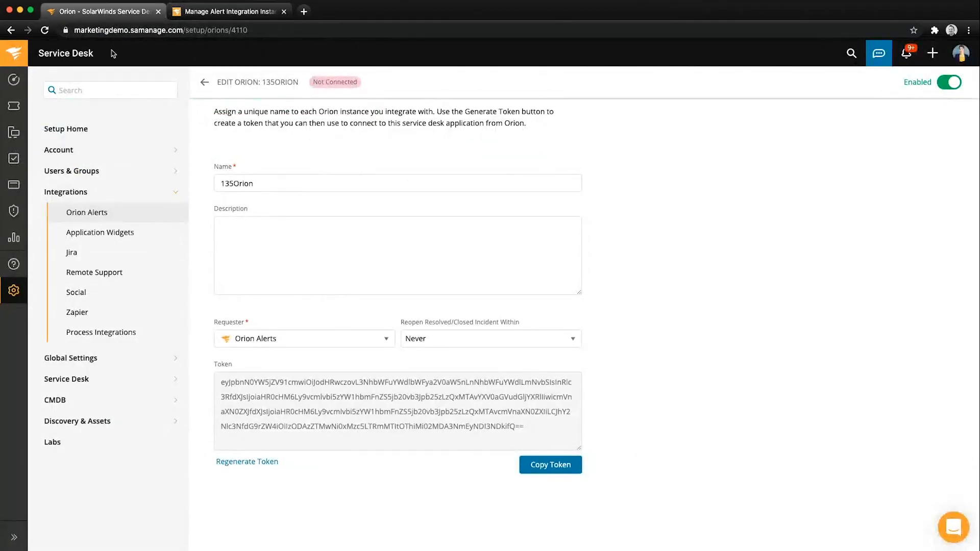
click(45, 31)
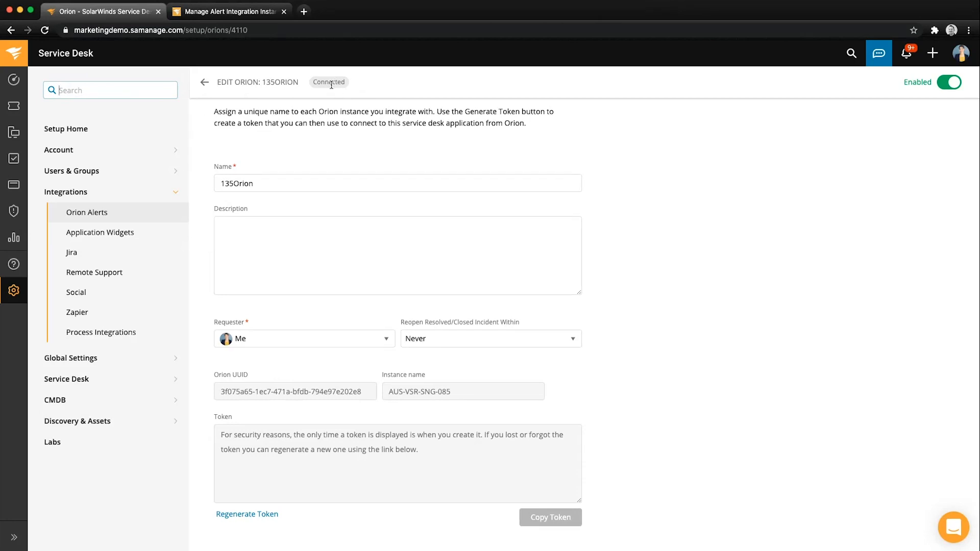
click(122, 211)
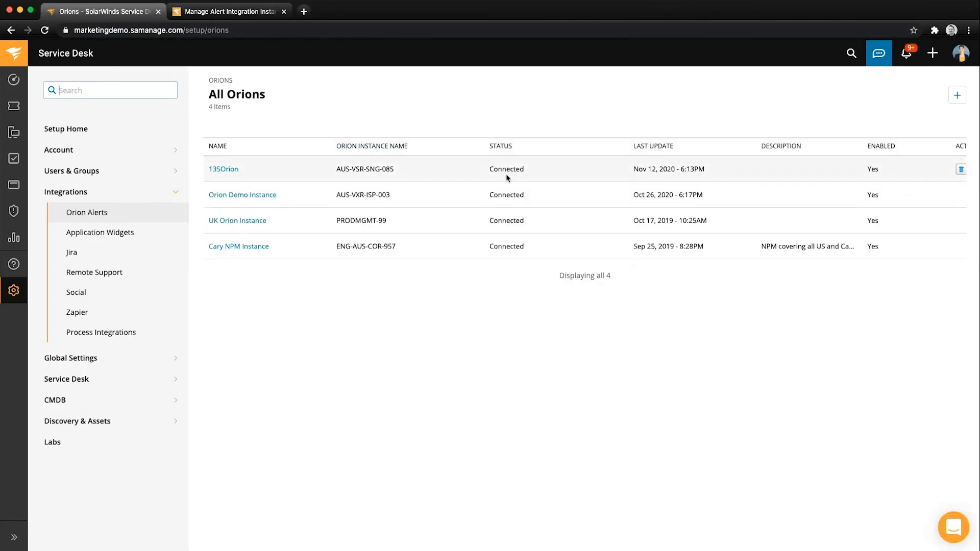
Step: Switch to the Orion web console and reload the alert integration instances page to check the 135ServiceDesk status
click(248, 16)
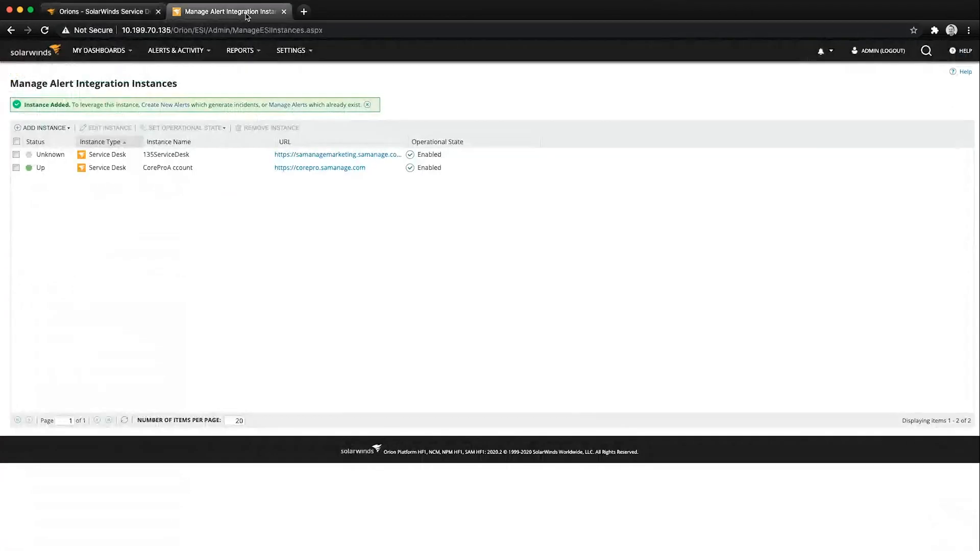
click(44, 30)
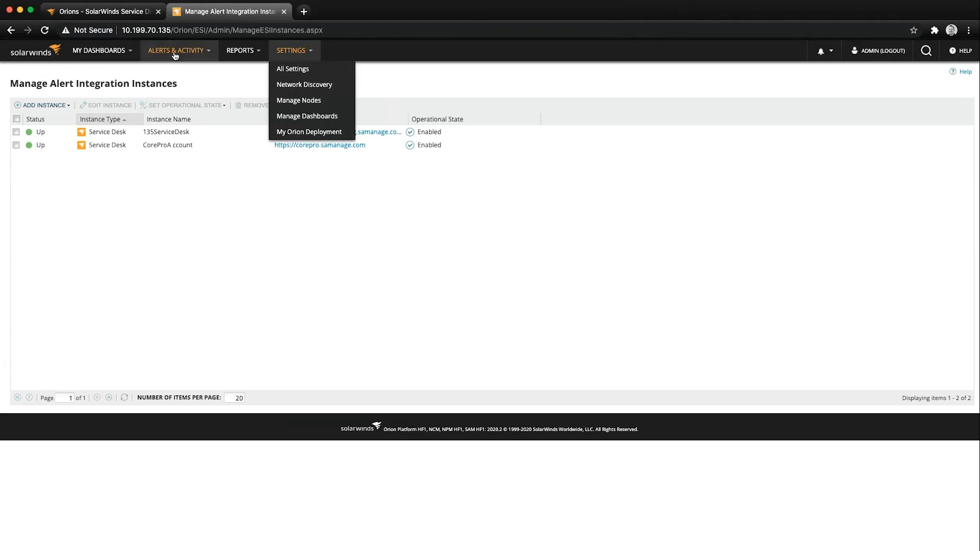
Step: Go to alert management by way of the active alerts page and start adding a new alert
mouse_move(176, 53)
click(157, 70)
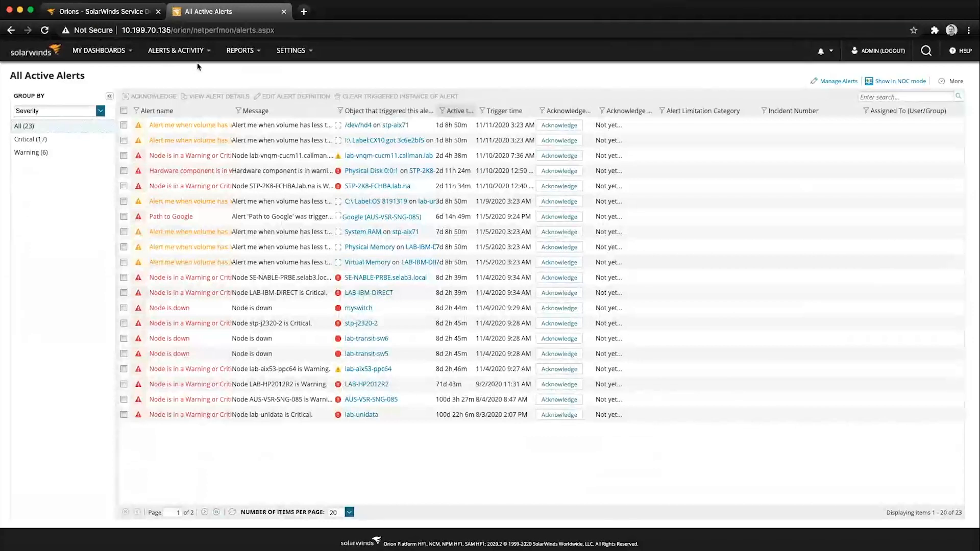
click(828, 82)
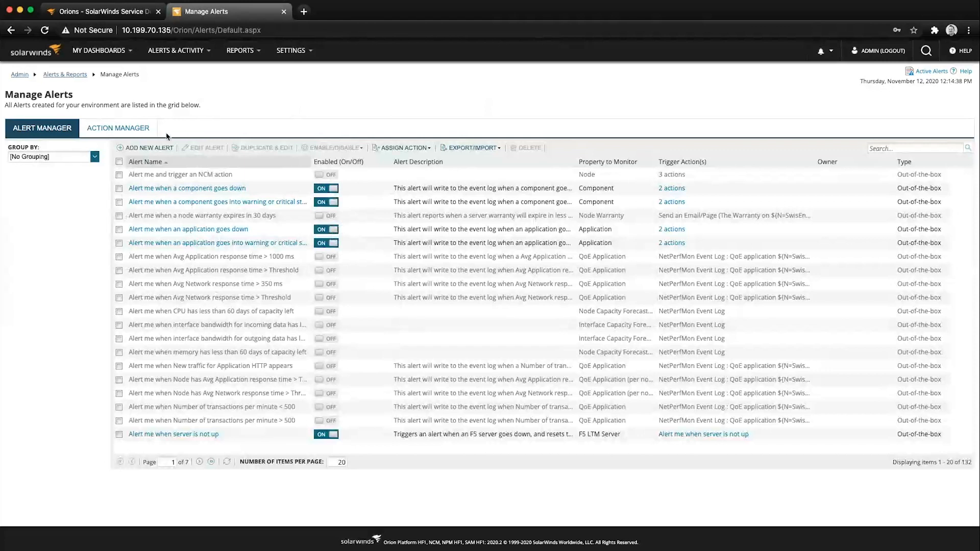
click(138, 149)
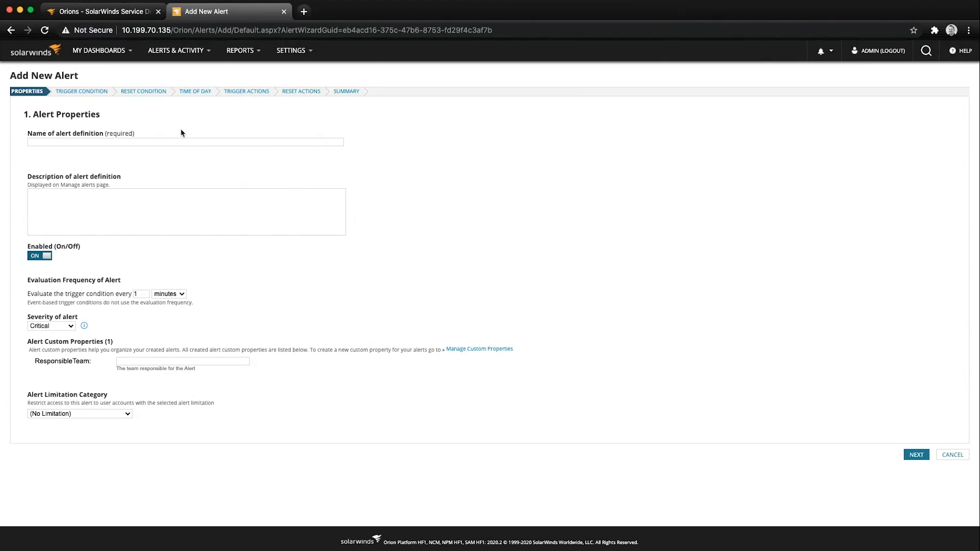
Step: Name the alert definition TestOrionAlert, set its severity to Warning and proceed to the trigger condition
click(154, 141)
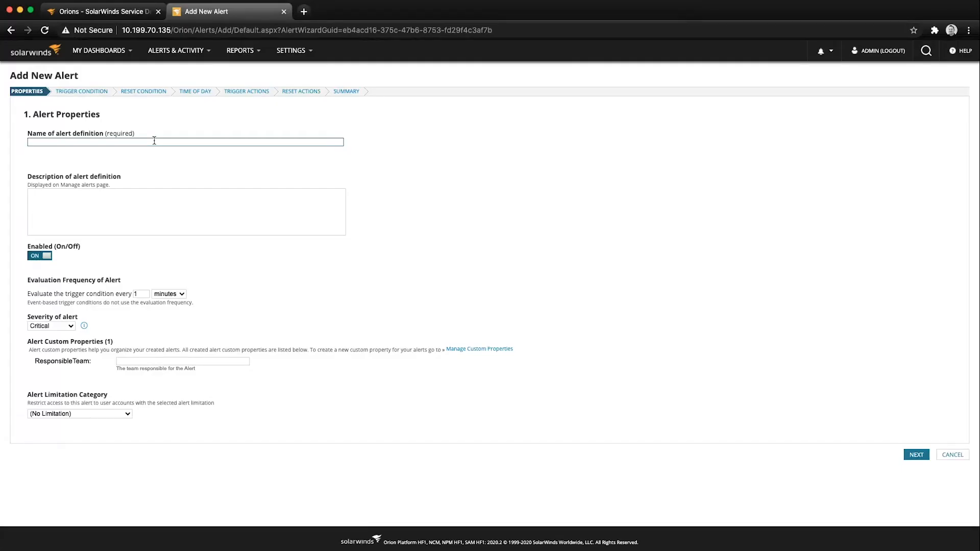
text(TestOrionAlert)
click(267, 209)
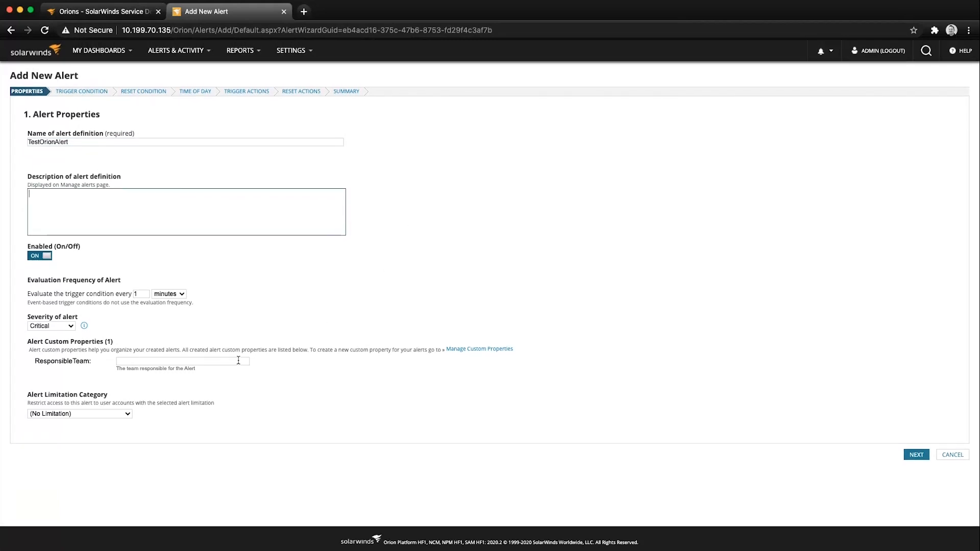
click(65, 327)
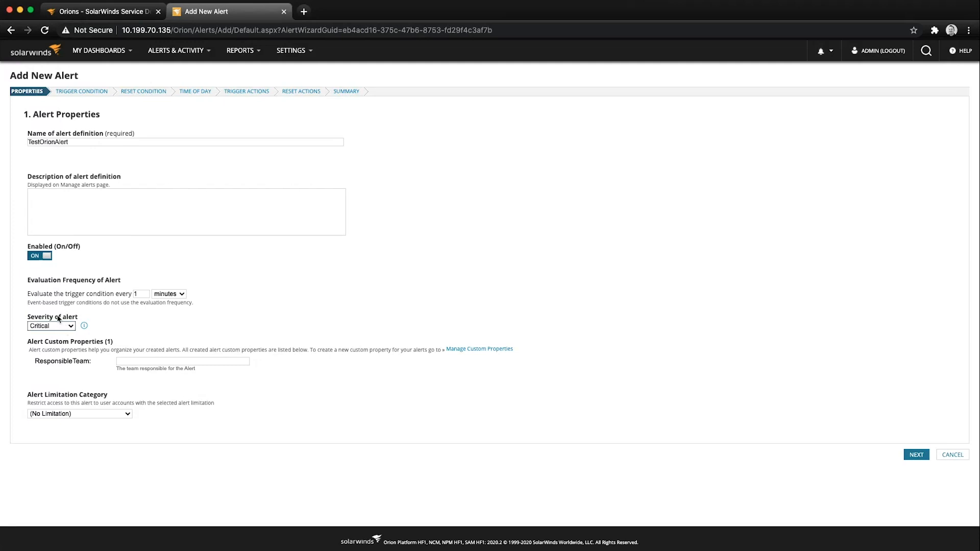
click(58, 314)
click(917, 455)
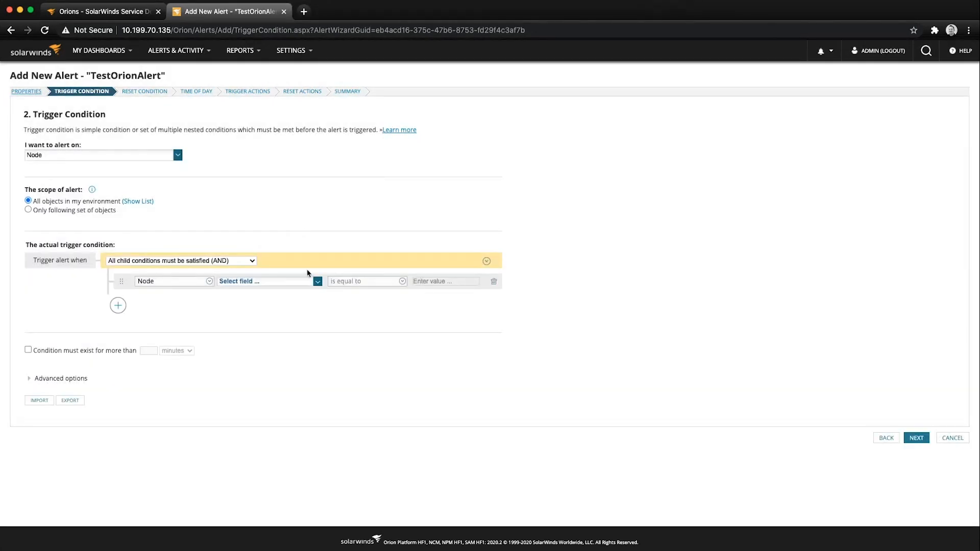
Step: Define the first trigger condition as node CPU Load is greater than 85%
click(317, 282)
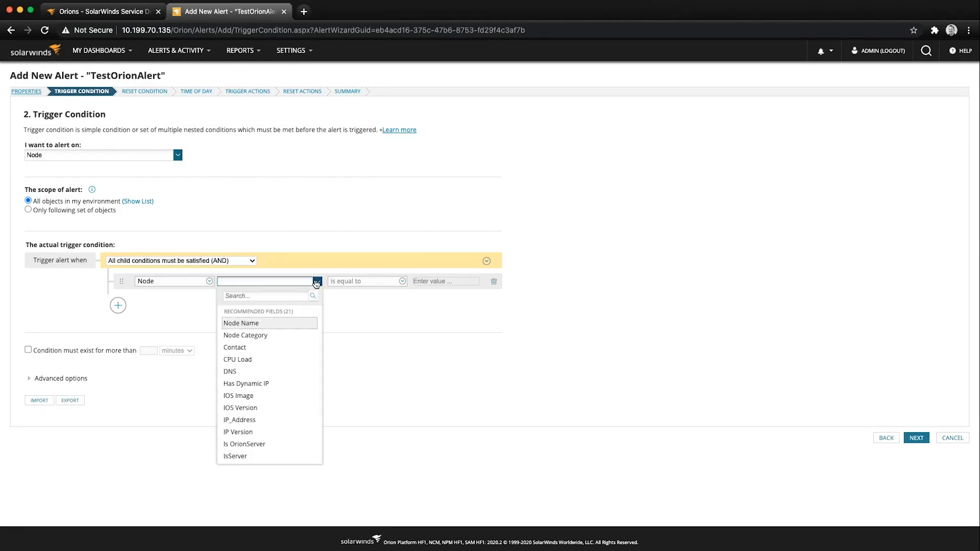
click(259, 359)
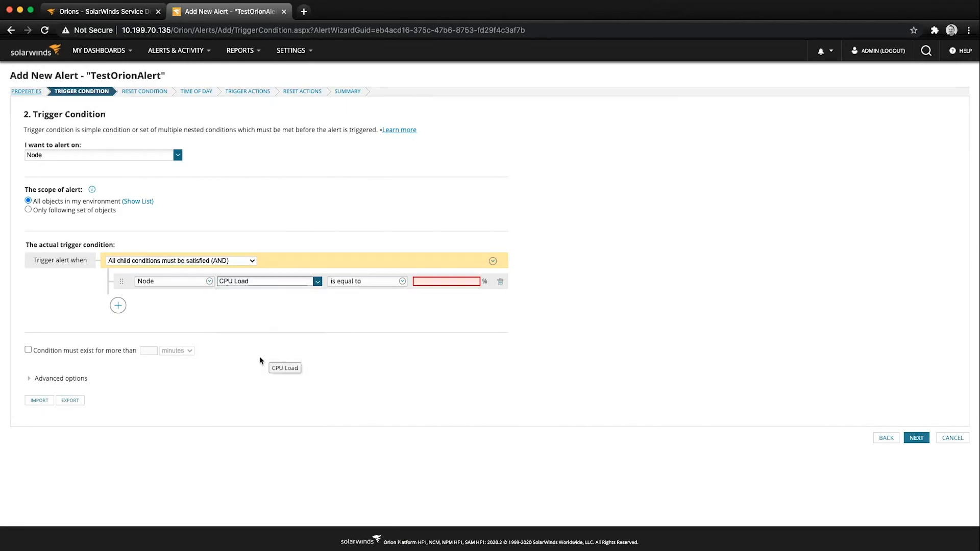
click(425, 282)
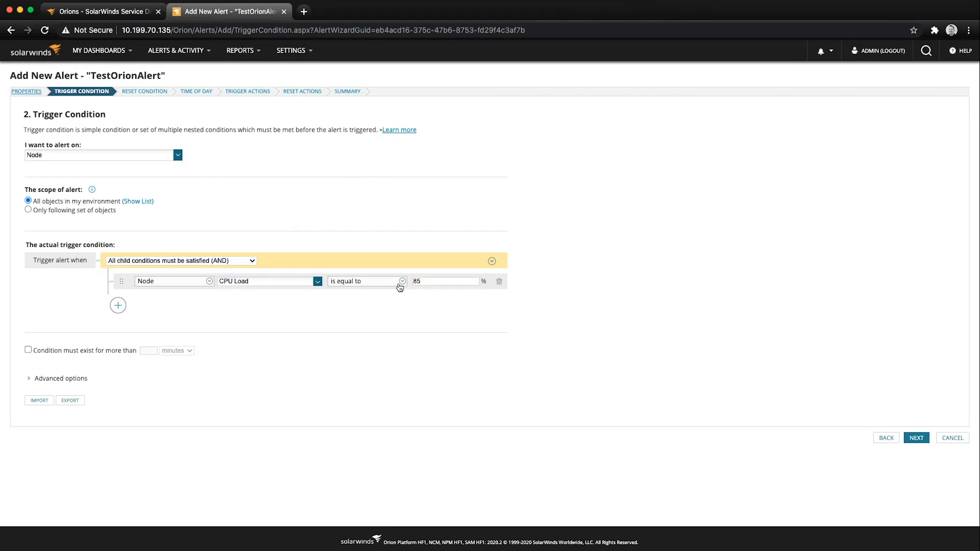
click(379, 304)
Step: Add a second trigger condition requiring Node Category is equal to Server
click(119, 306)
click(127, 323)
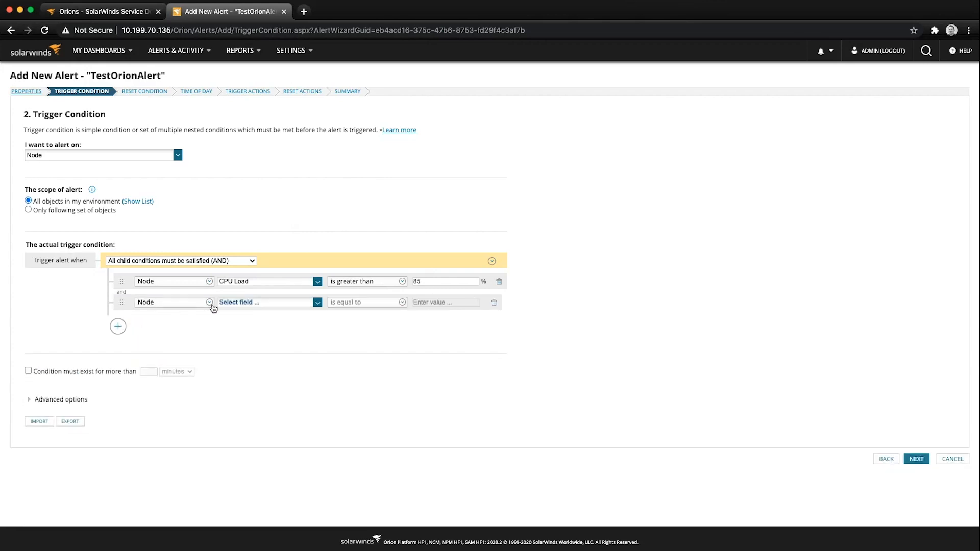
click(281, 303)
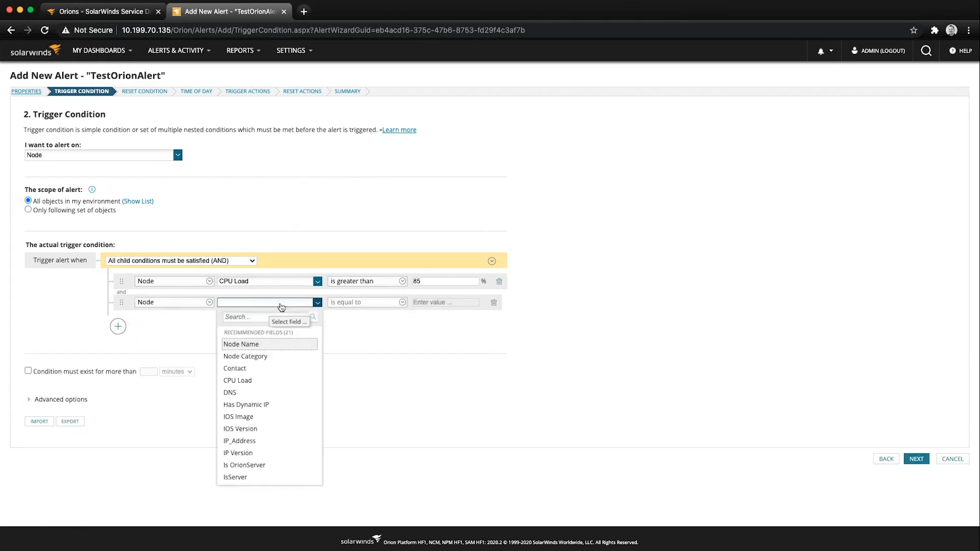
click(260, 357)
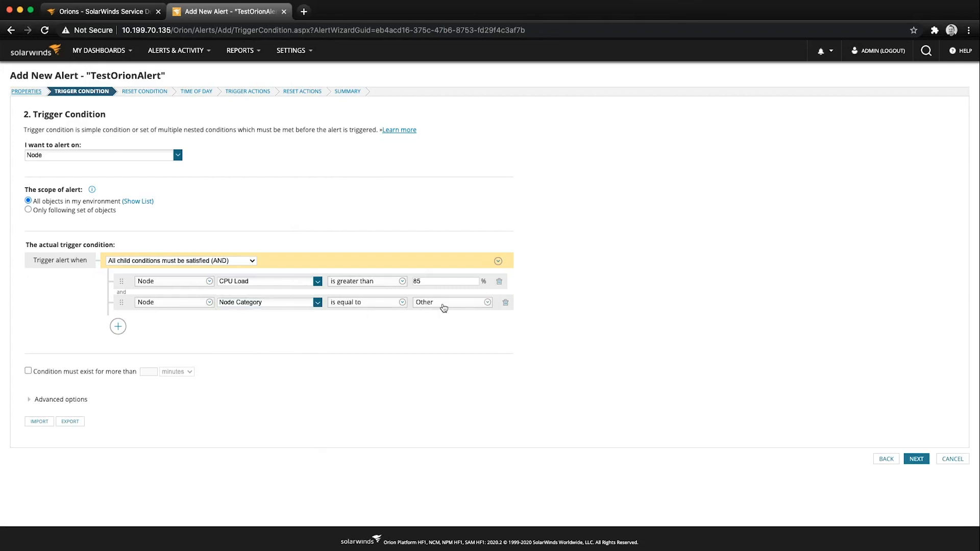
click(438, 325)
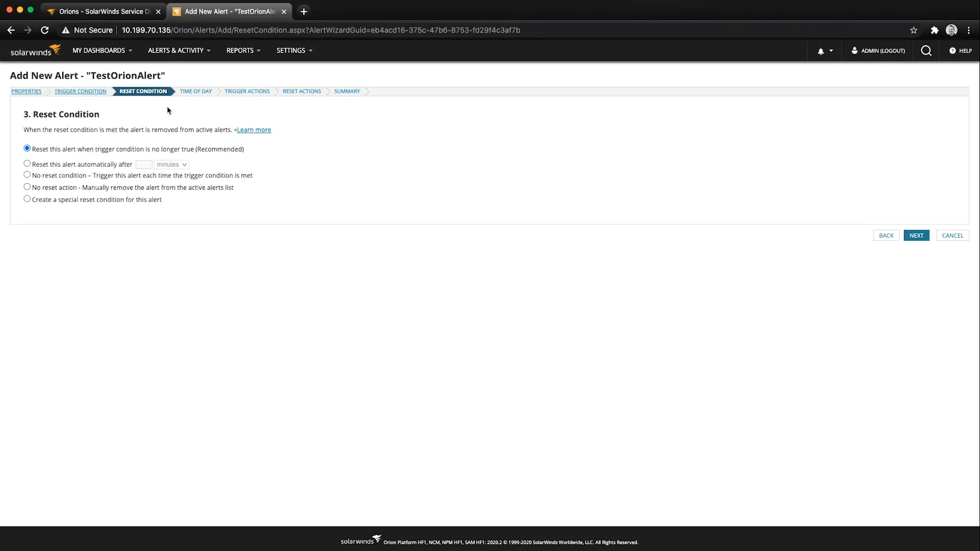
Step: Accept the default reset condition and schedule, and choose Create SolarWinds Service Desk Incident as the trigger action to configure
click(916, 236)
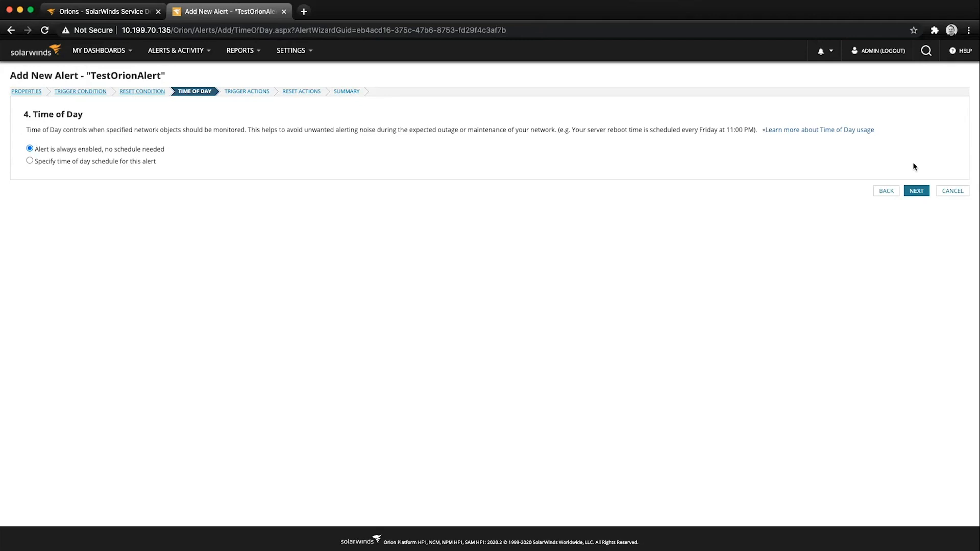
click(915, 191)
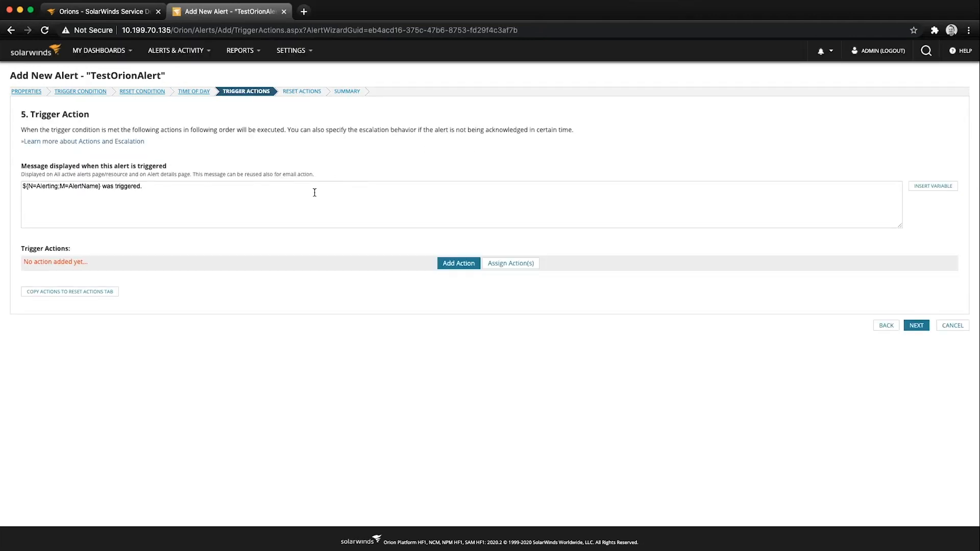
click(454, 266)
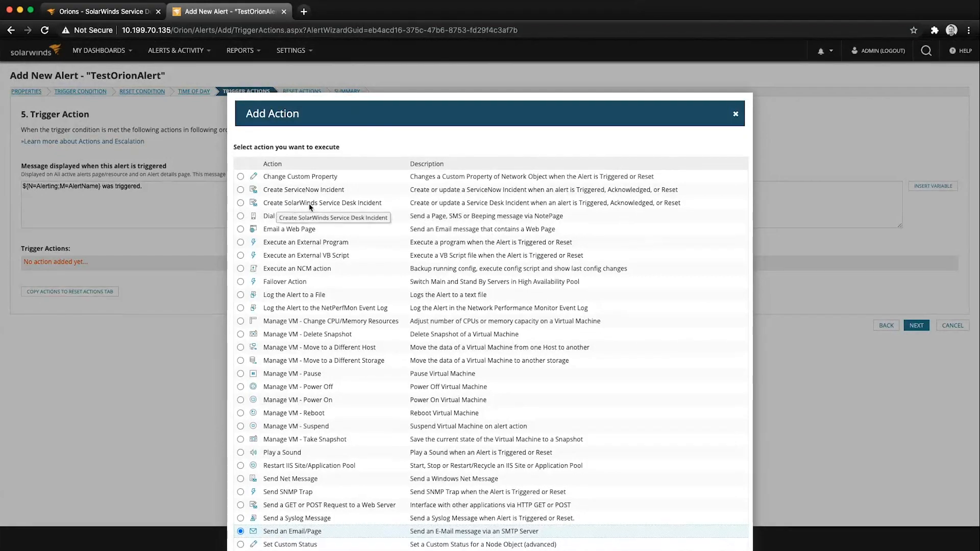
click(240, 203)
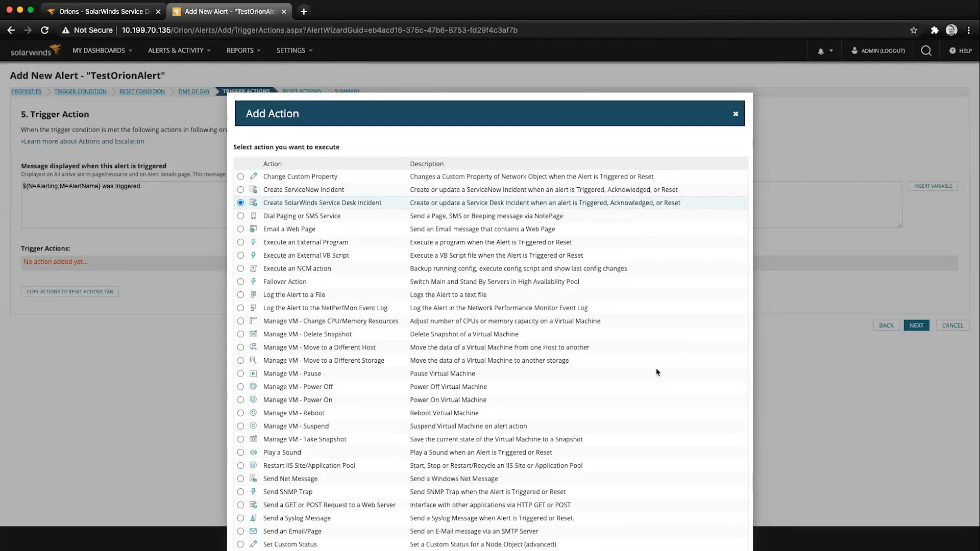
scroll(658, 374, down, 2)
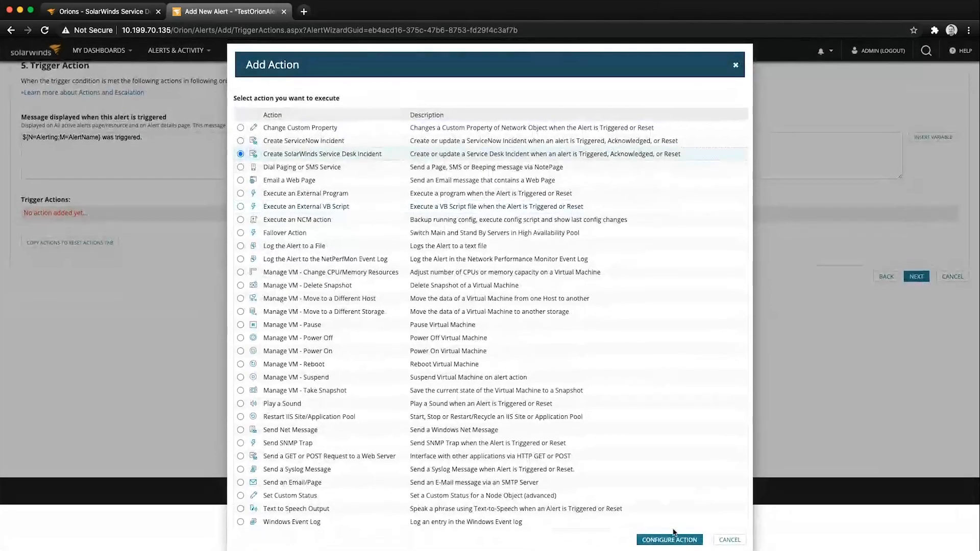
click(671, 539)
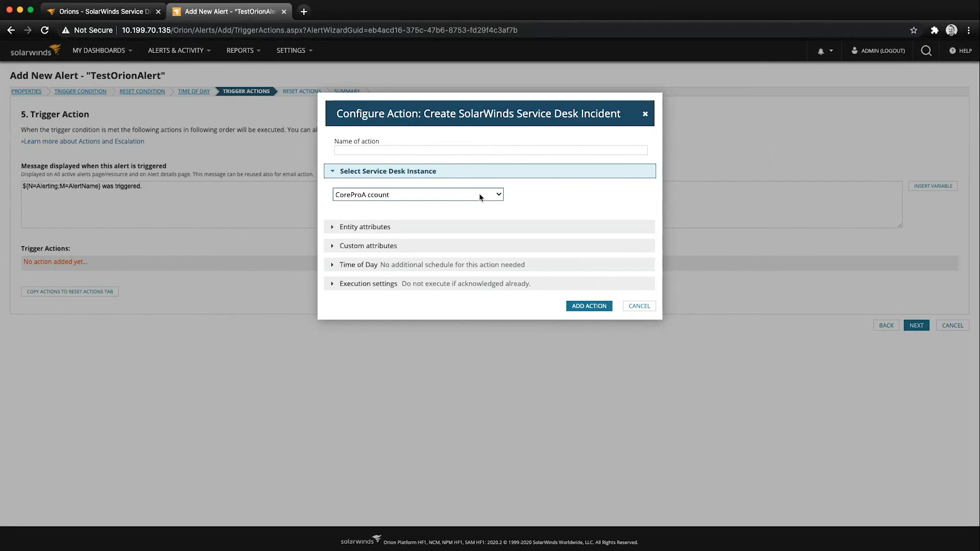
Step: Select the action's Service Desk instance, review its entity and custom attributes, and add the action to the alert
click(446, 205)
click(399, 228)
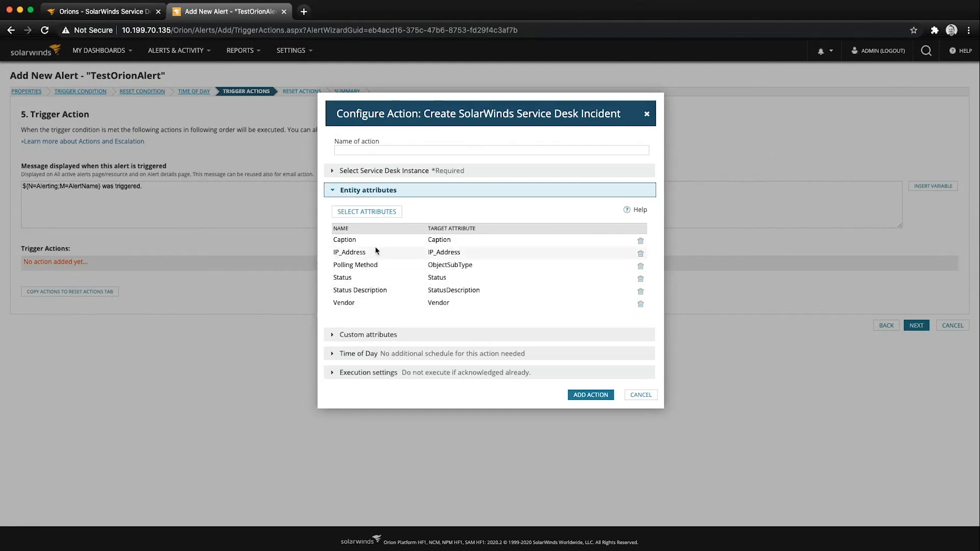
click(362, 335)
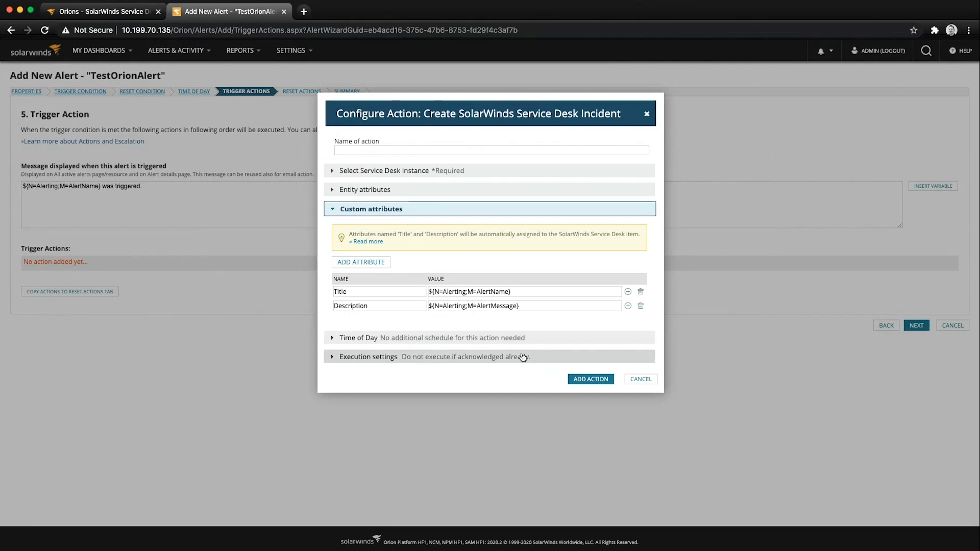
click(587, 380)
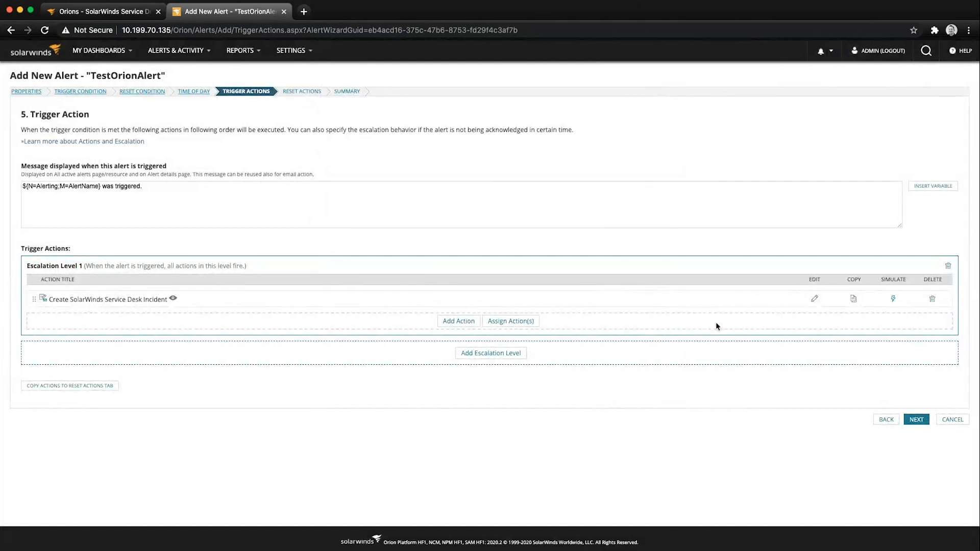
Step: Proceed without a reset action, review the alert summary and submit TestOrionAlert
click(917, 420)
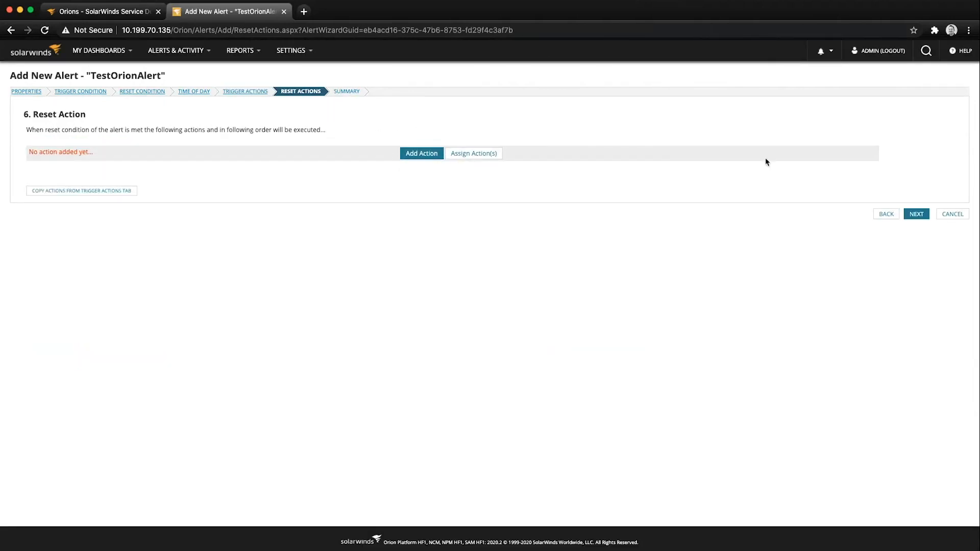
click(916, 215)
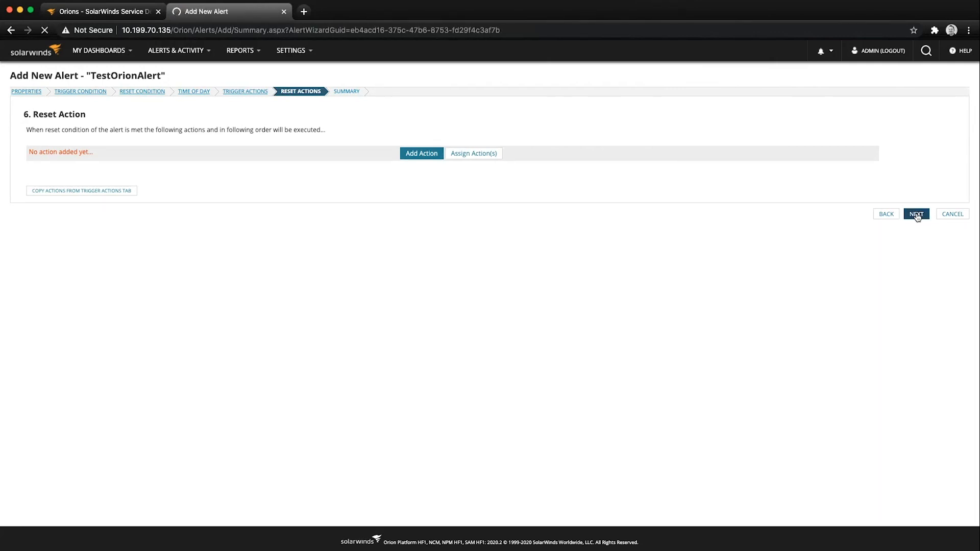
scroll(580, 329, down, 5)
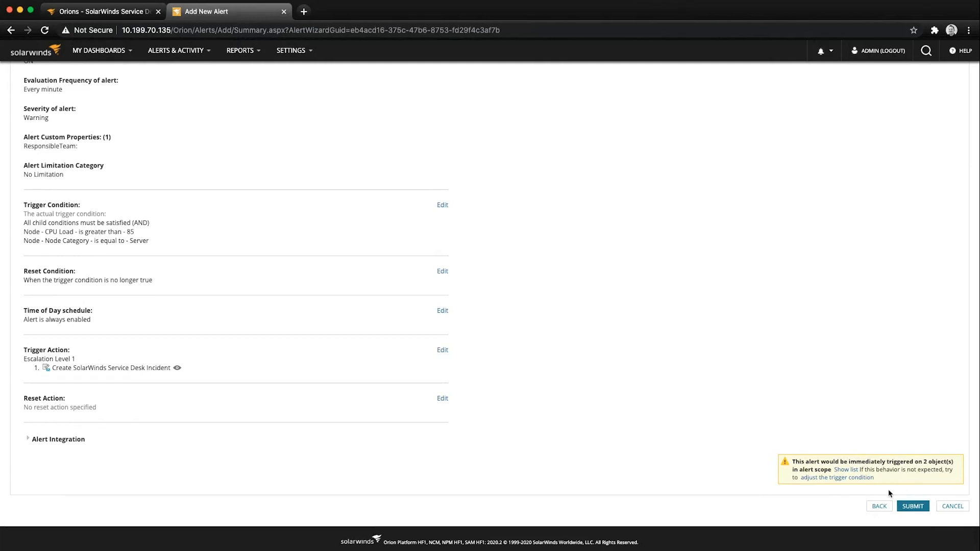
click(912, 506)
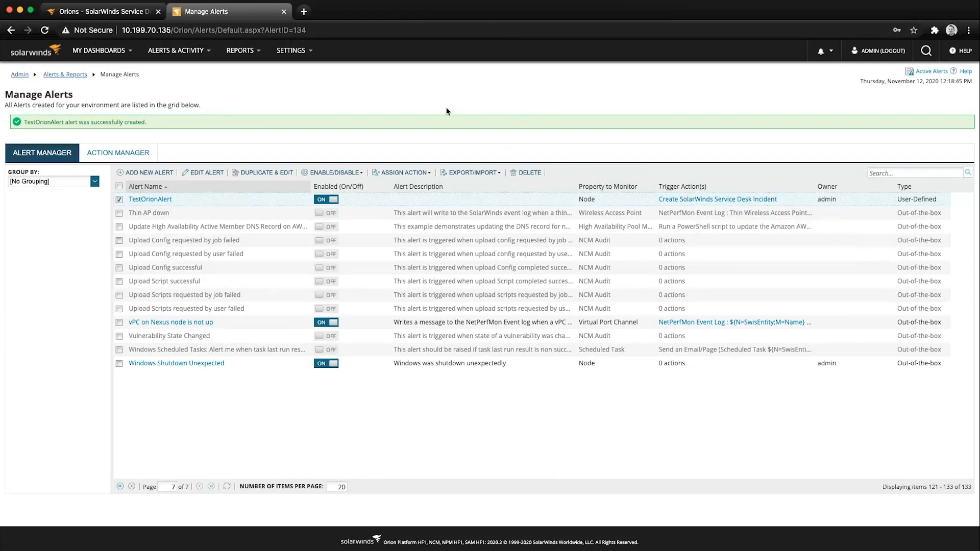
Step: Switch to Service Desk and open the incidents list to look for the TestOrionAlert incidents
click(113, 13)
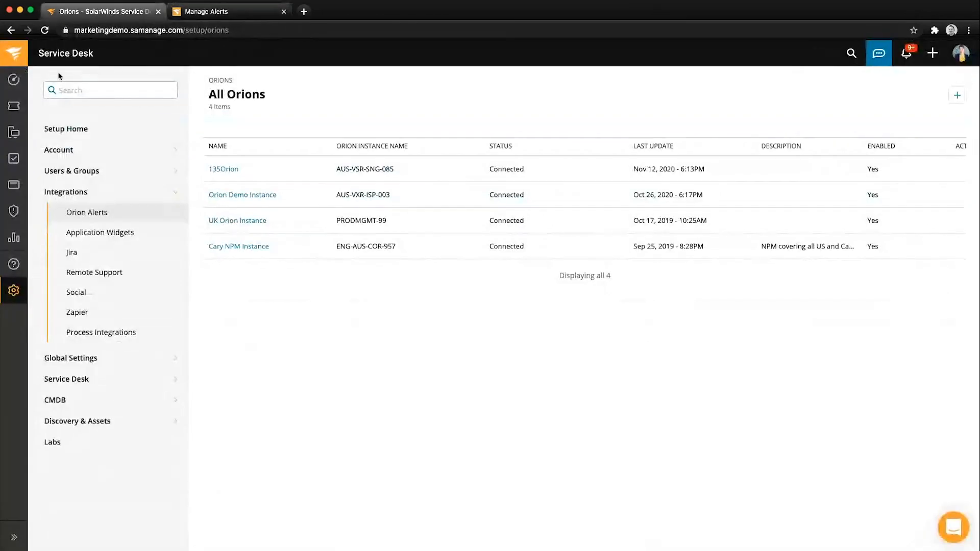
mouse_move(15, 106)
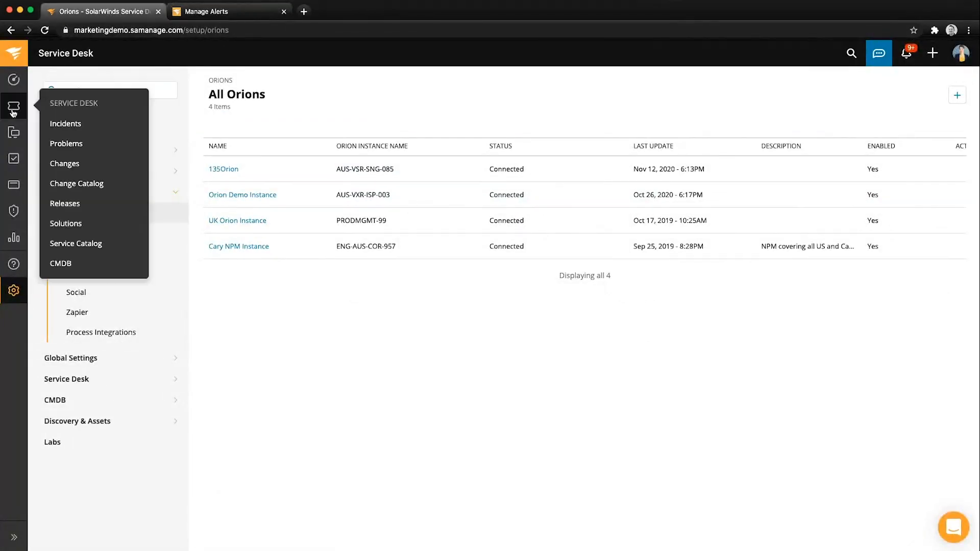
click(71, 126)
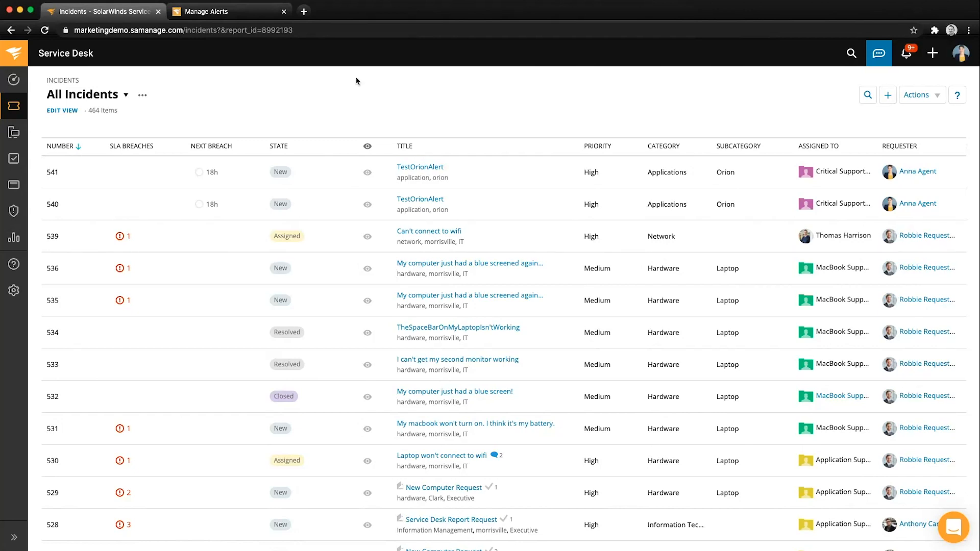
Step: Filter the All Incidents view to incidents whose Incident Origin equals SolarWinds Orion, and close the view editor
click(58, 110)
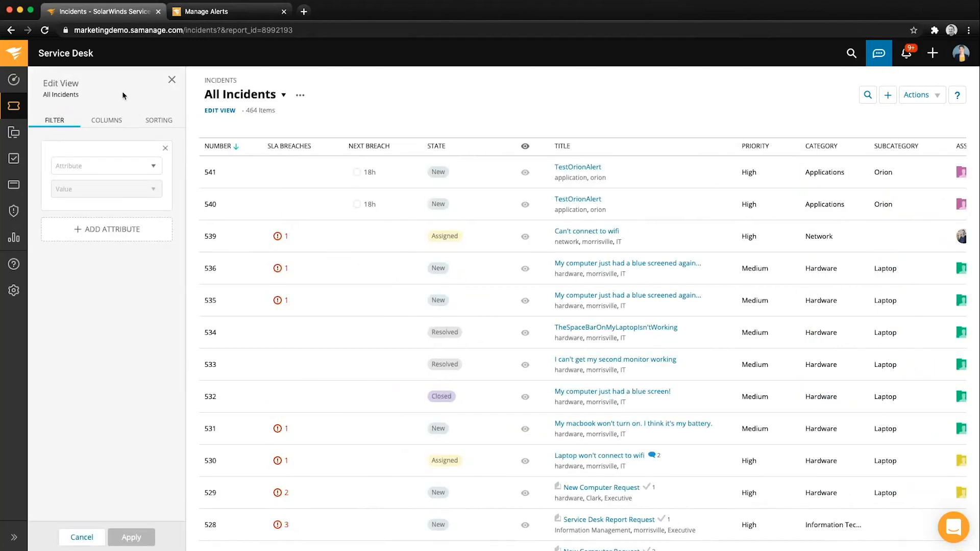
click(108, 170)
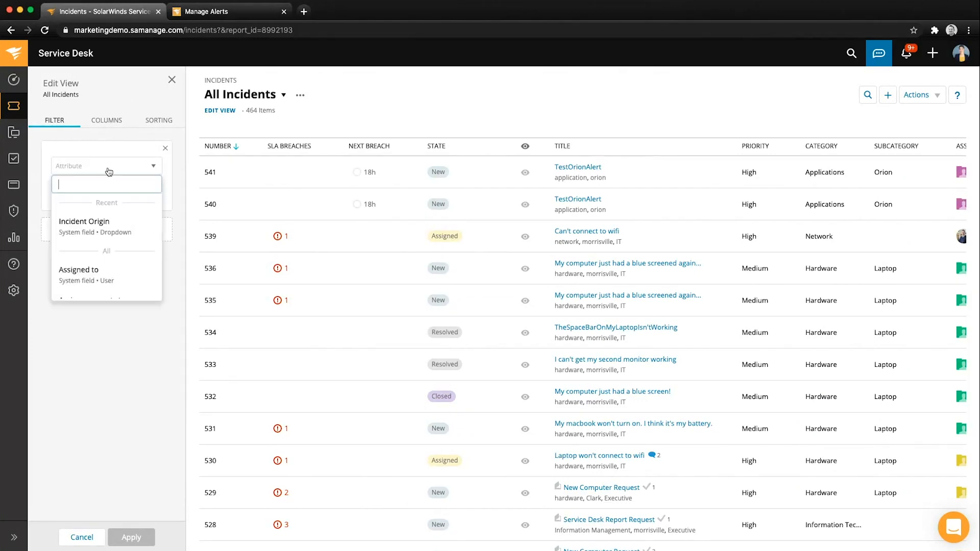
click(122, 225)
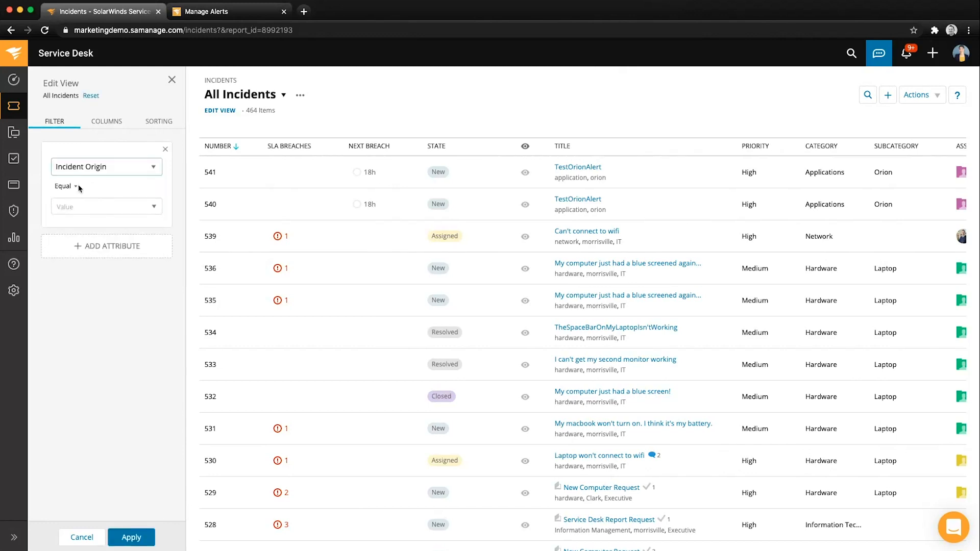
click(100, 206)
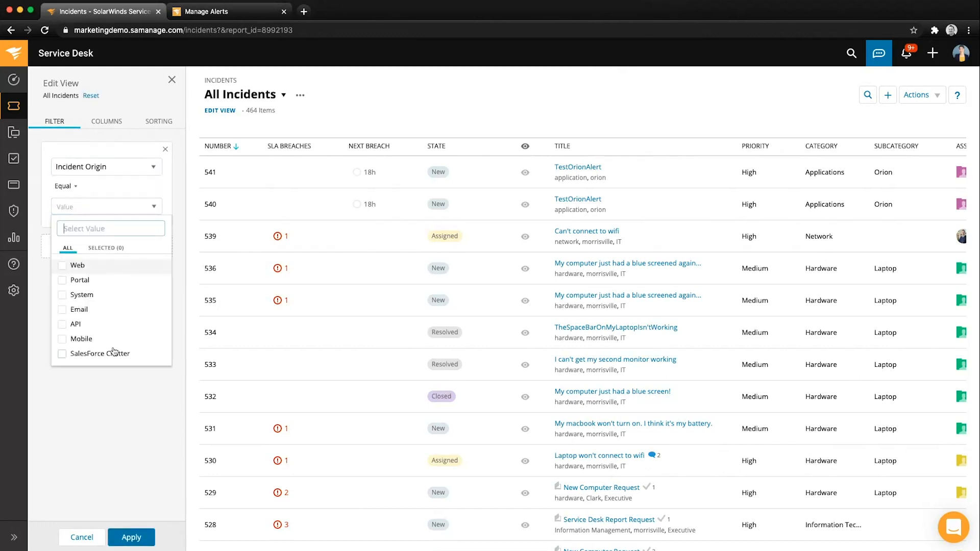
scroll(110, 348, down, 3)
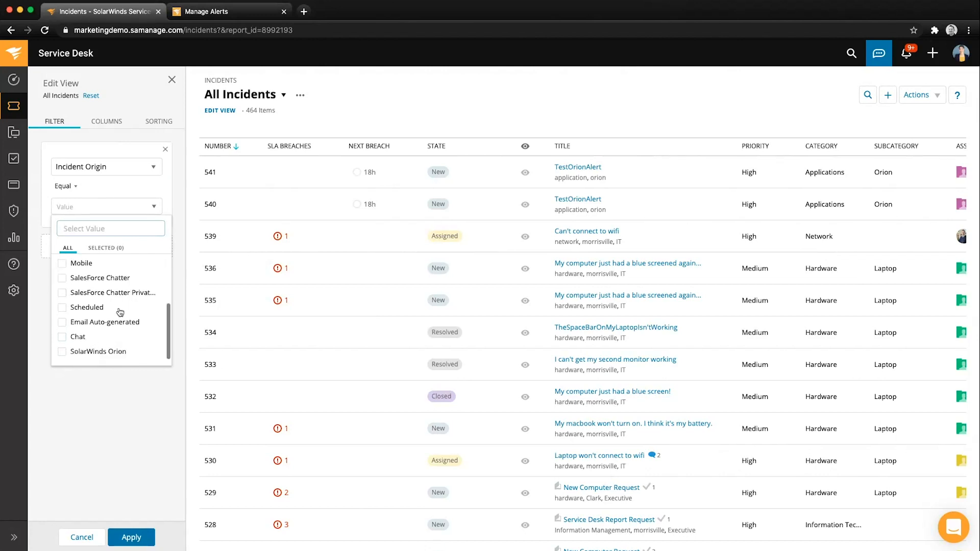
click(61, 352)
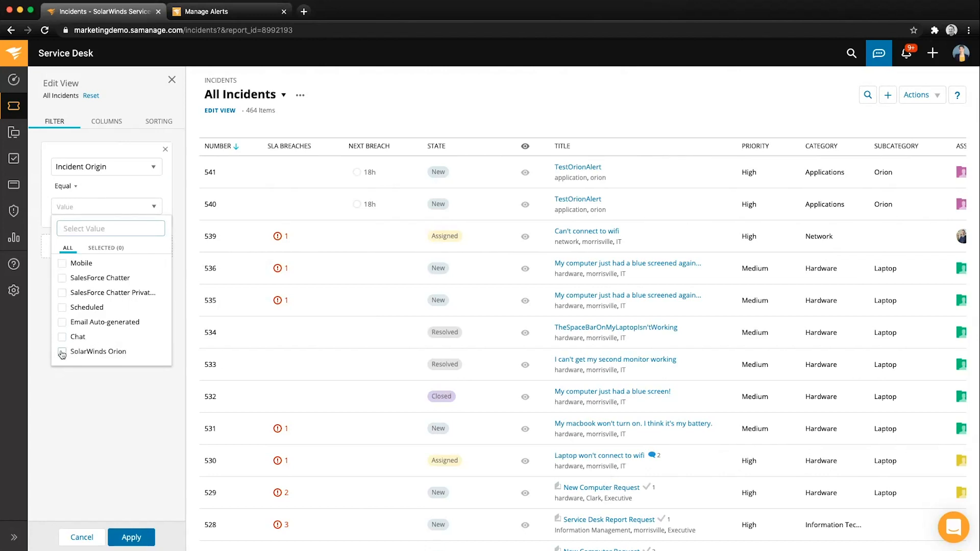
click(100, 394)
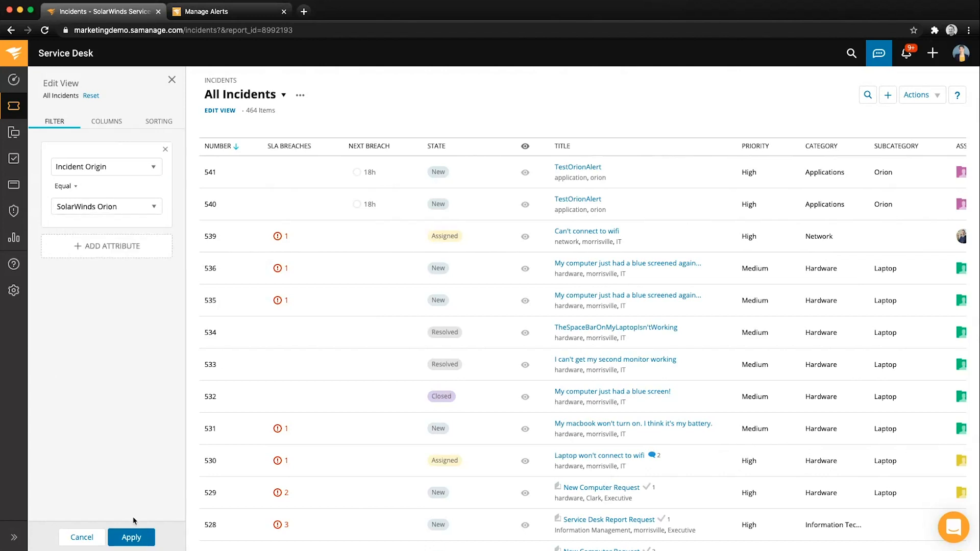
click(131, 540)
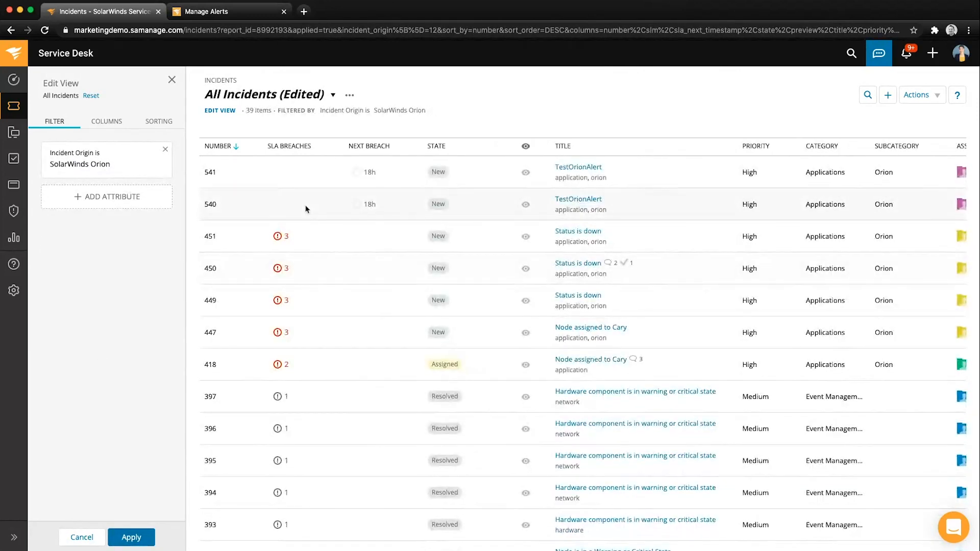
click(172, 80)
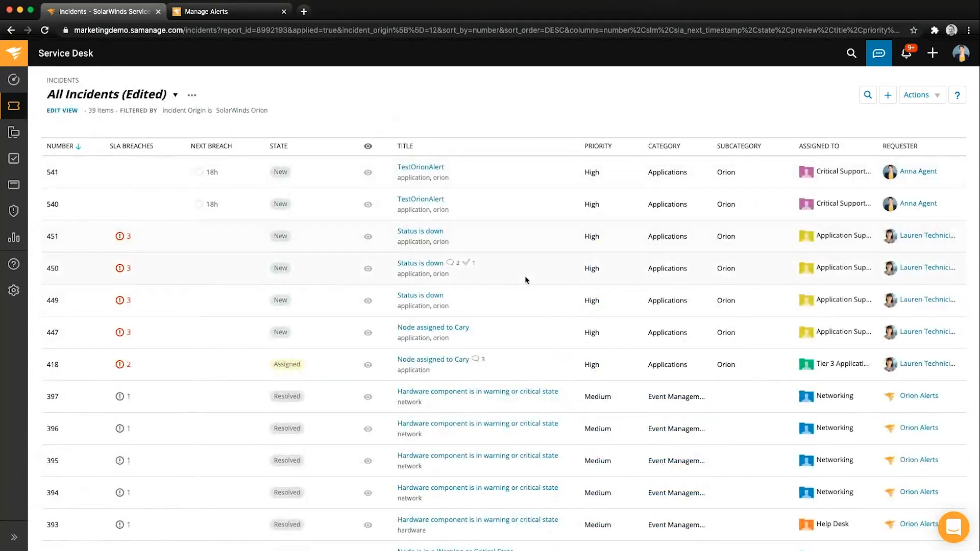
Step: Open incident 418, Node assigned to Cary, and review its alert properties and comment history
scroll(525, 275, down, 1)
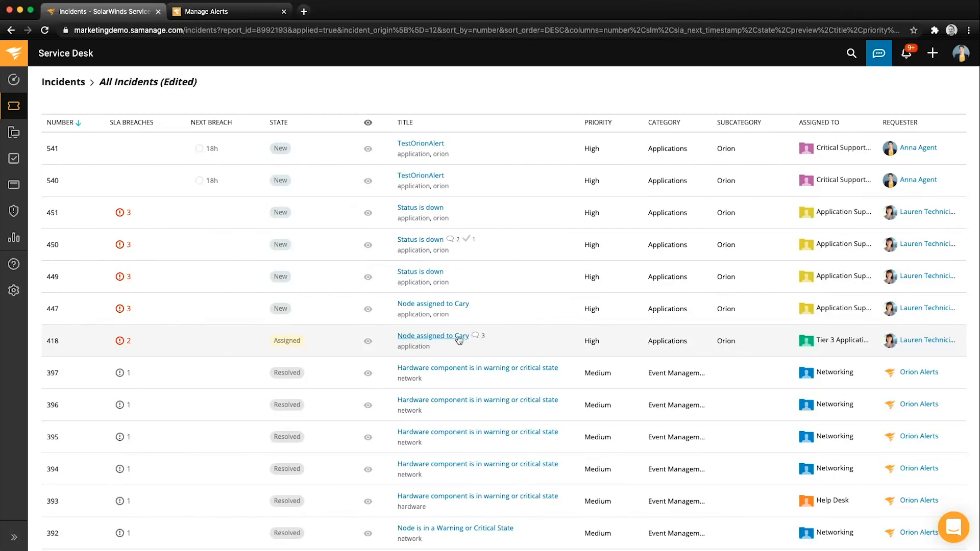
click(460, 335)
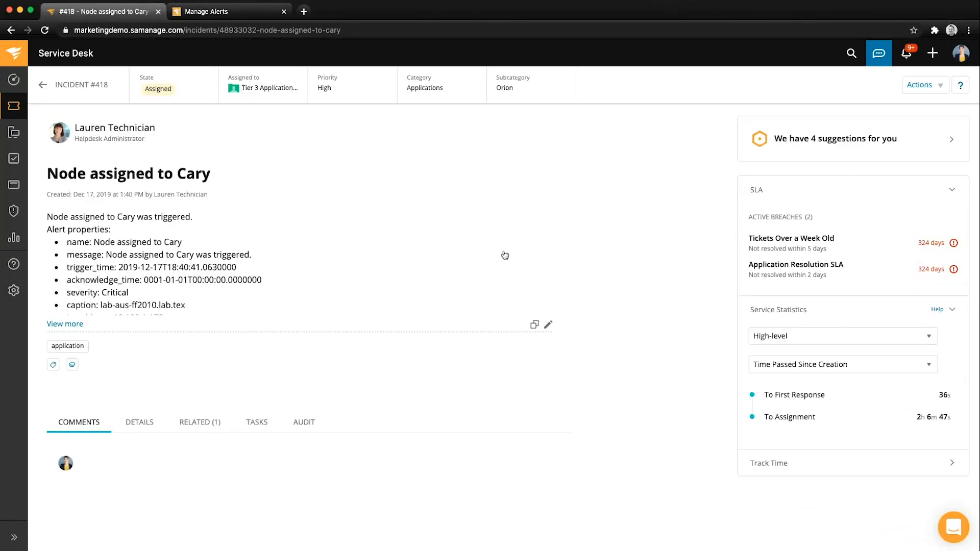
scroll(426, 291, down, 3)
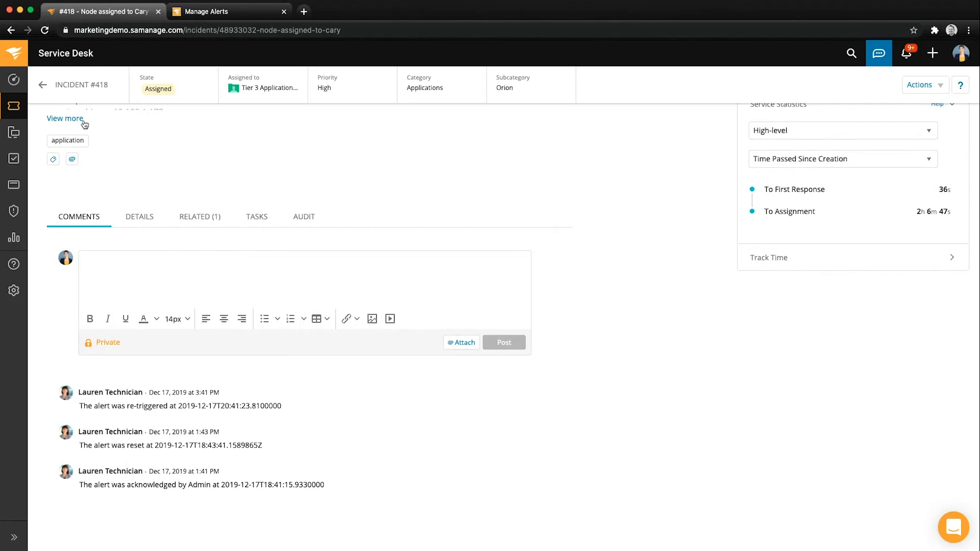
Step: Go to My Dashboard and add the All New Incidents widget
click(14, 80)
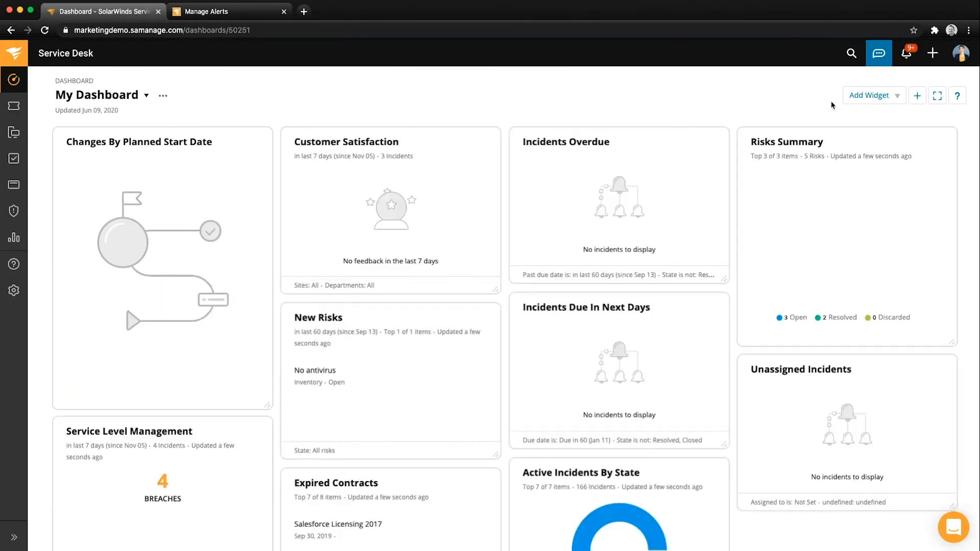
click(875, 96)
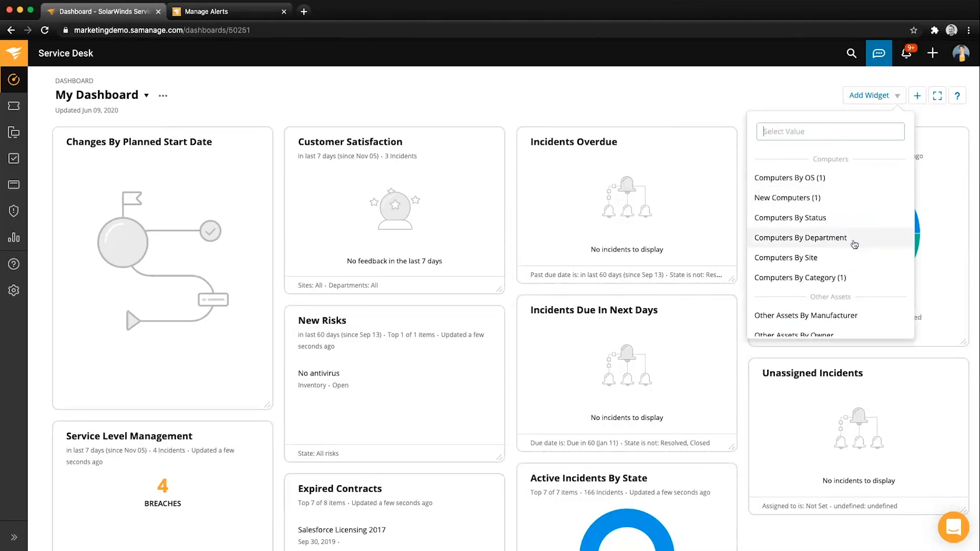
scroll(854, 244, down, 10)
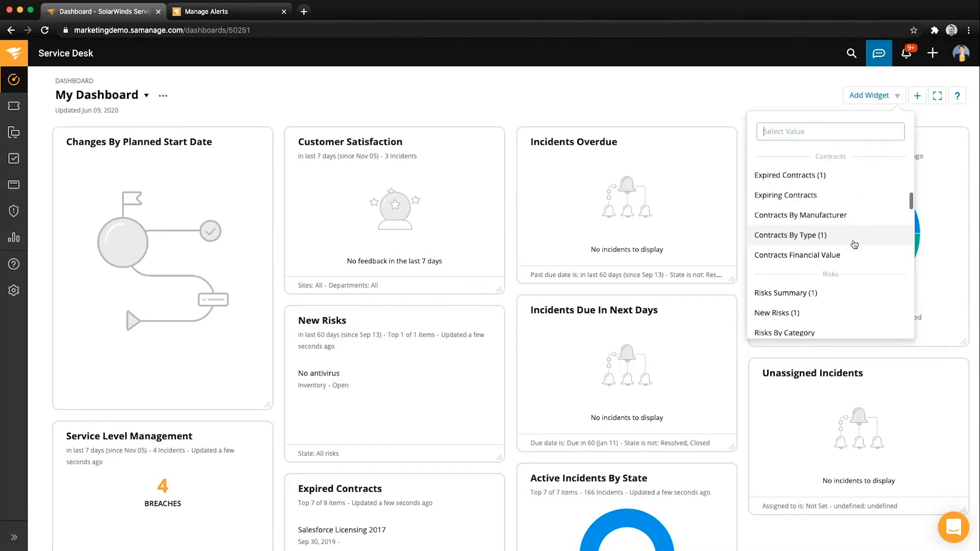
scroll(854, 244, down, 4)
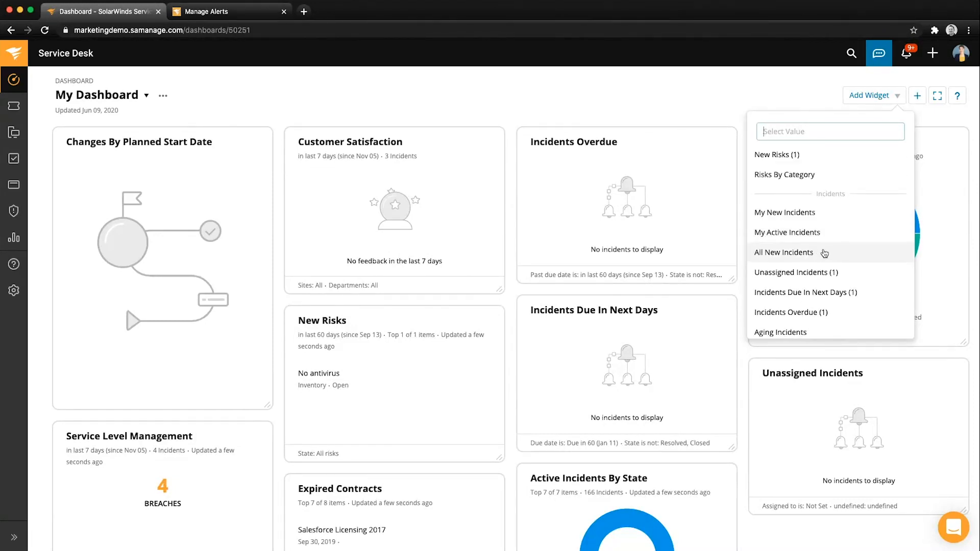
click(825, 253)
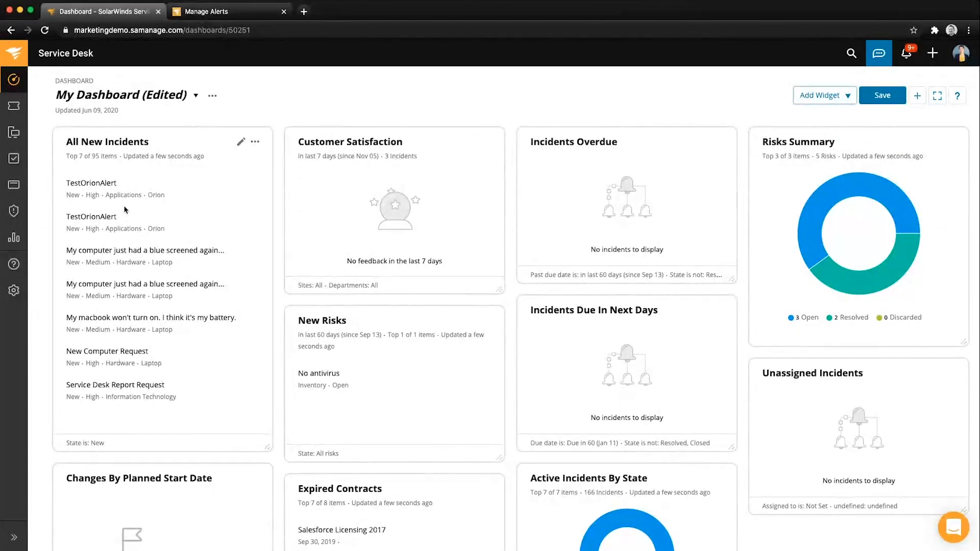
Step: Add a filter to the All New Incidents widget so that Incident Origin equals SolarWinds Orion, and update the widget
click(241, 142)
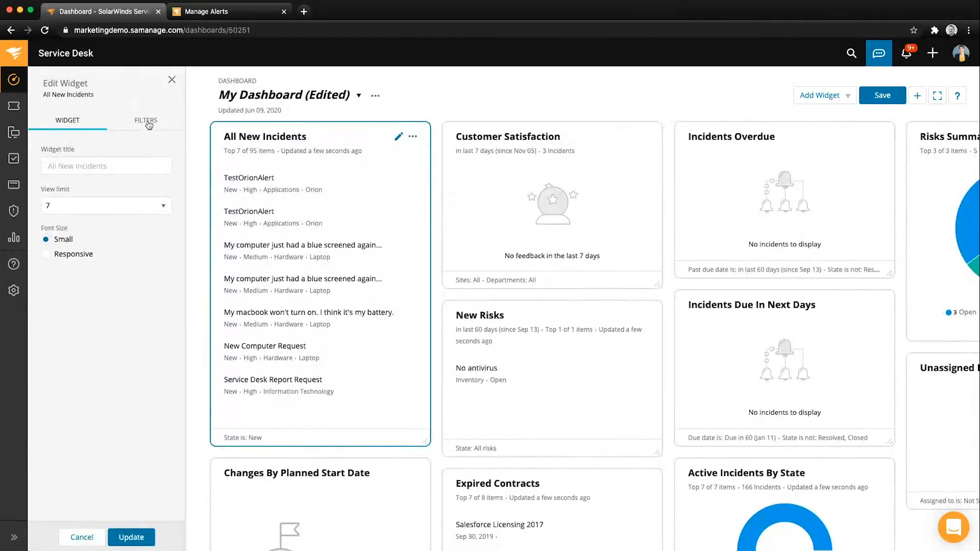
click(147, 123)
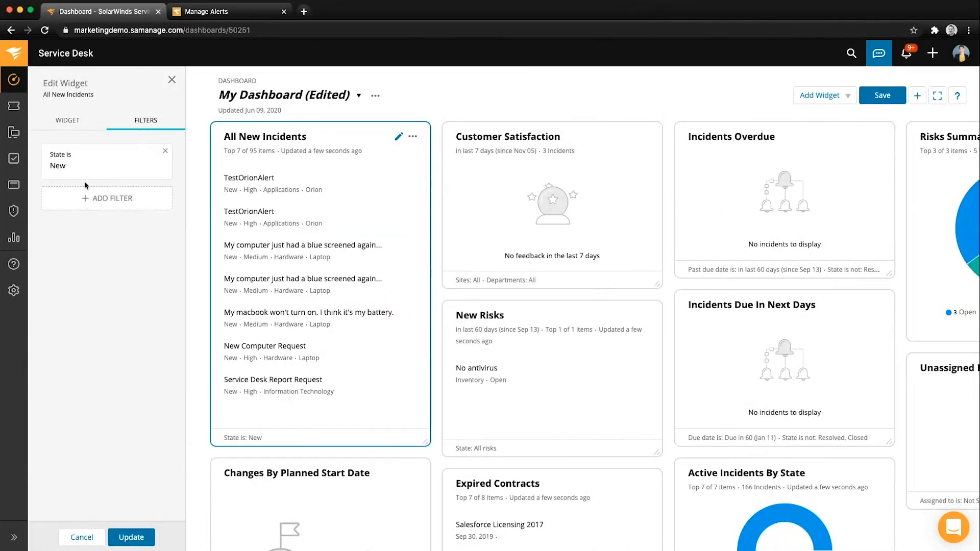
click(120, 193)
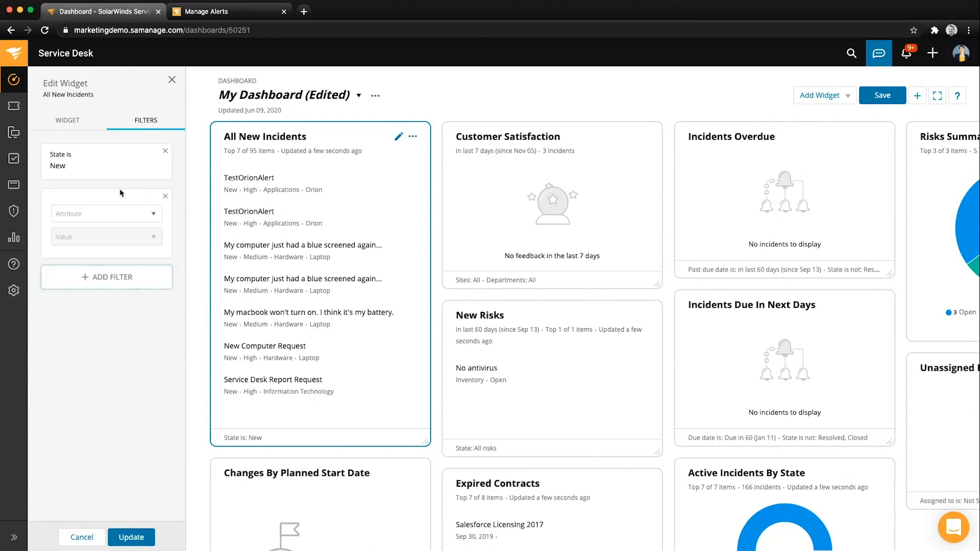
click(101, 216)
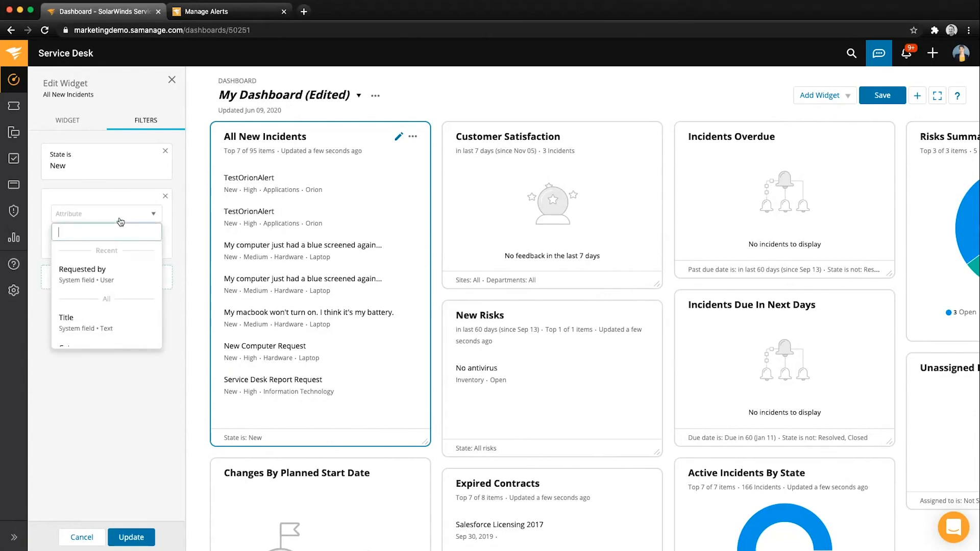
text(ori)
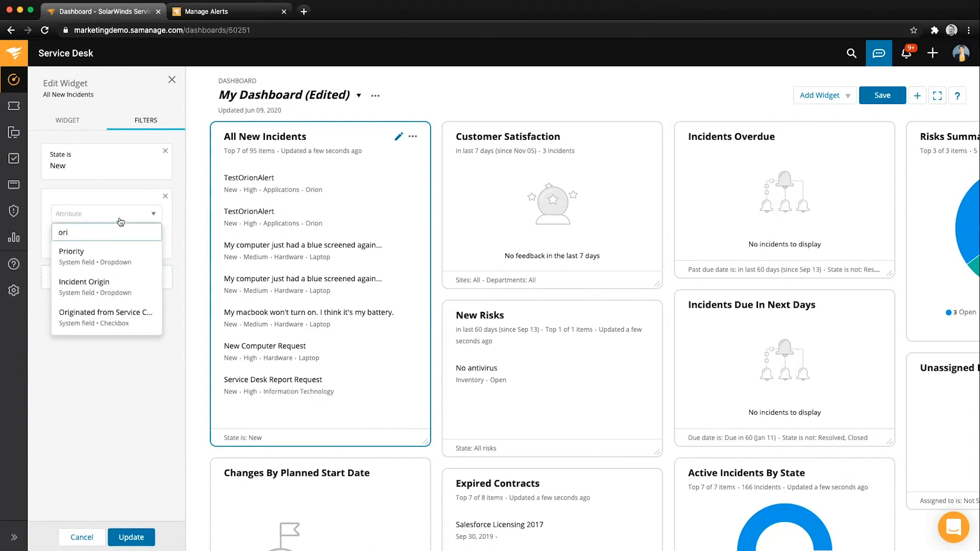
click(96, 282)
click(103, 254)
scroll(99, 367, down, 5)
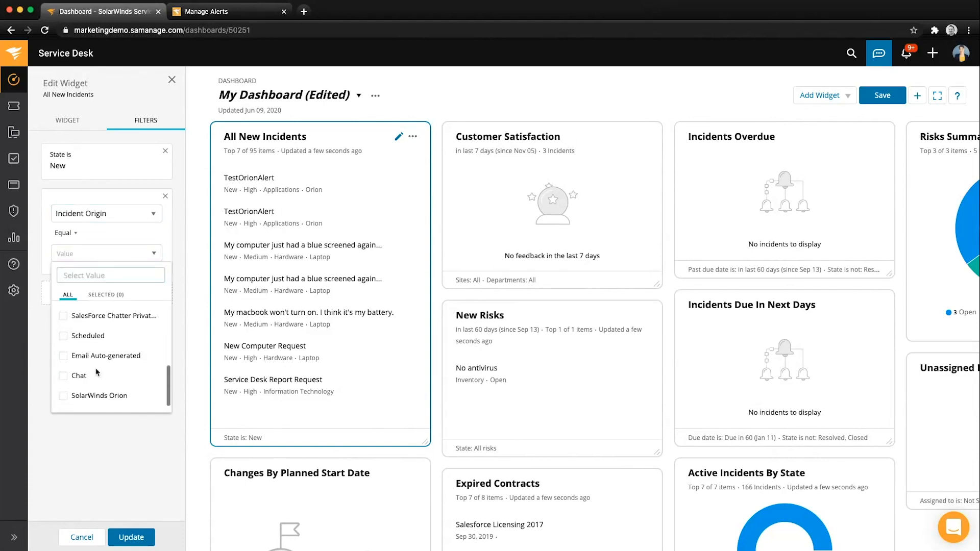
click(64, 396)
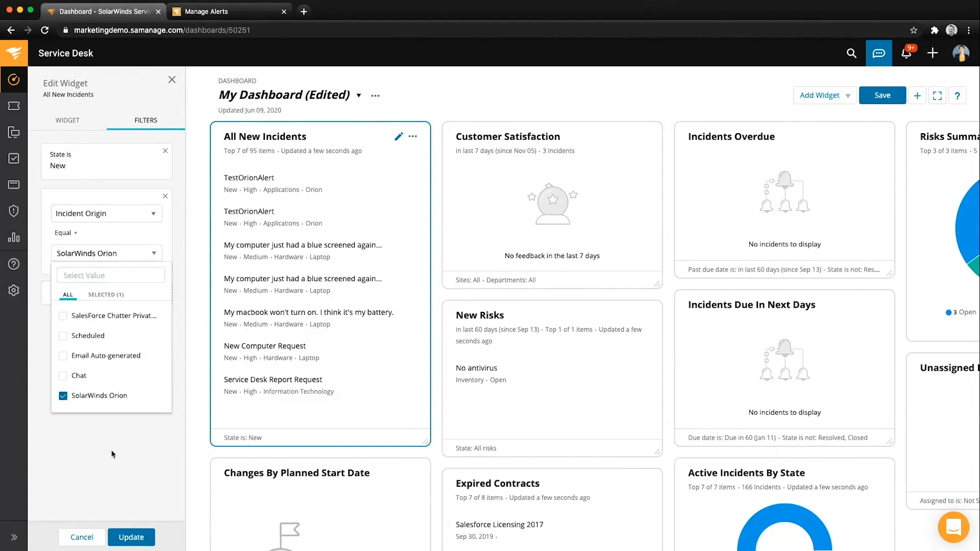
click(136, 443)
click(127, 534)
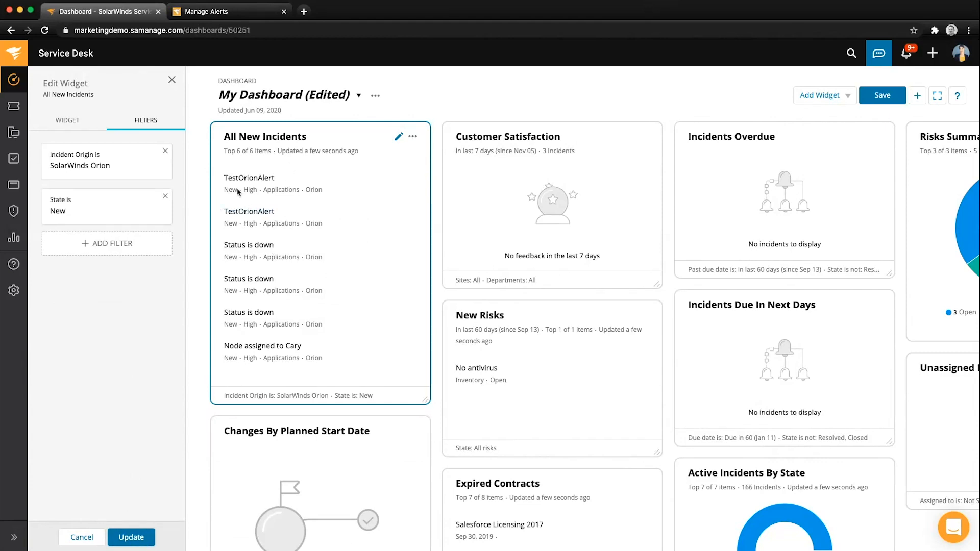
Step: Set the filtered incidents widget's title to All New Orion Alerts and update the widget
click(72, 121)
click(102, 160)
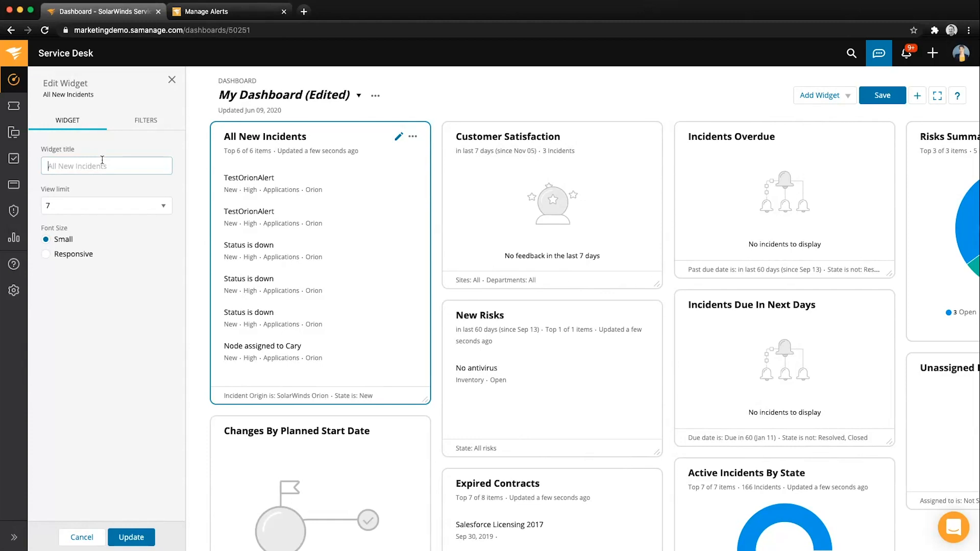
text(All New Orion Alerts)
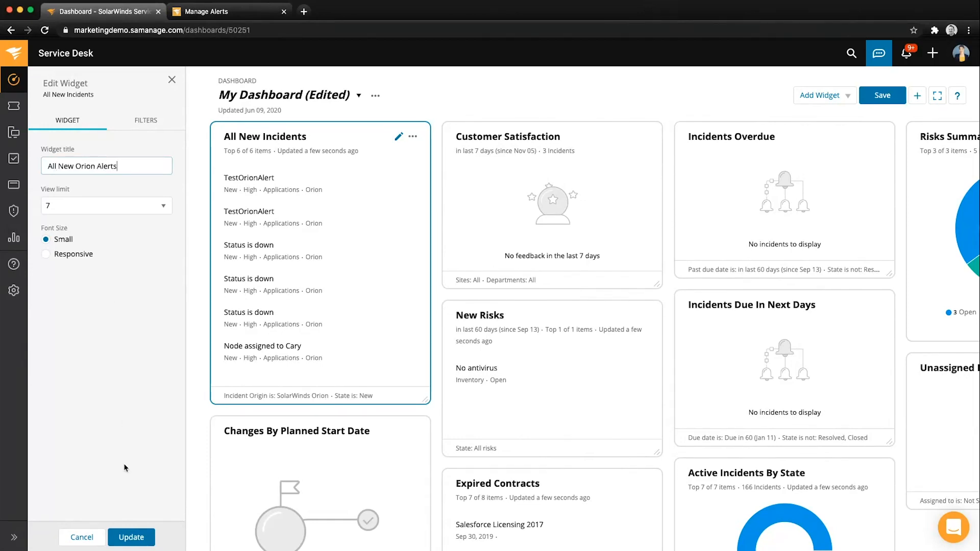
click(128, 537)
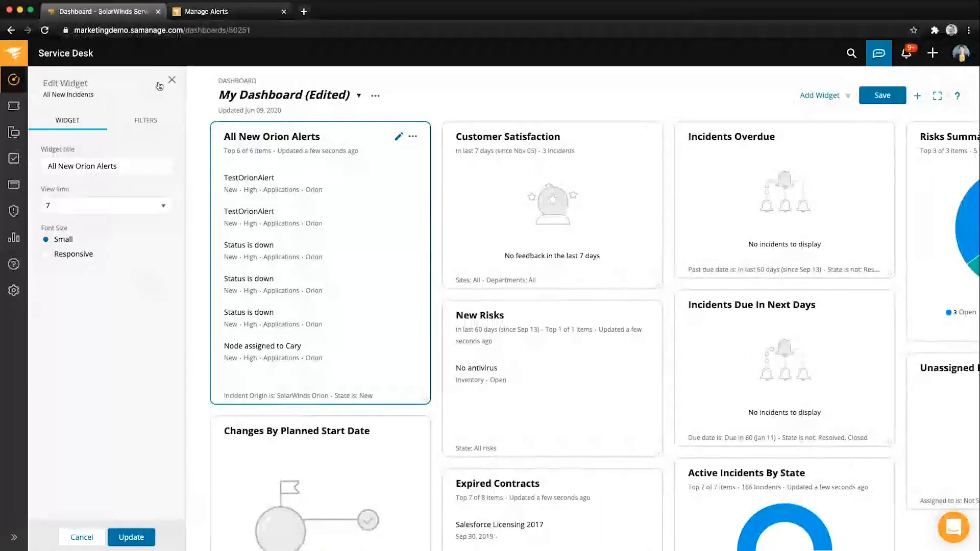
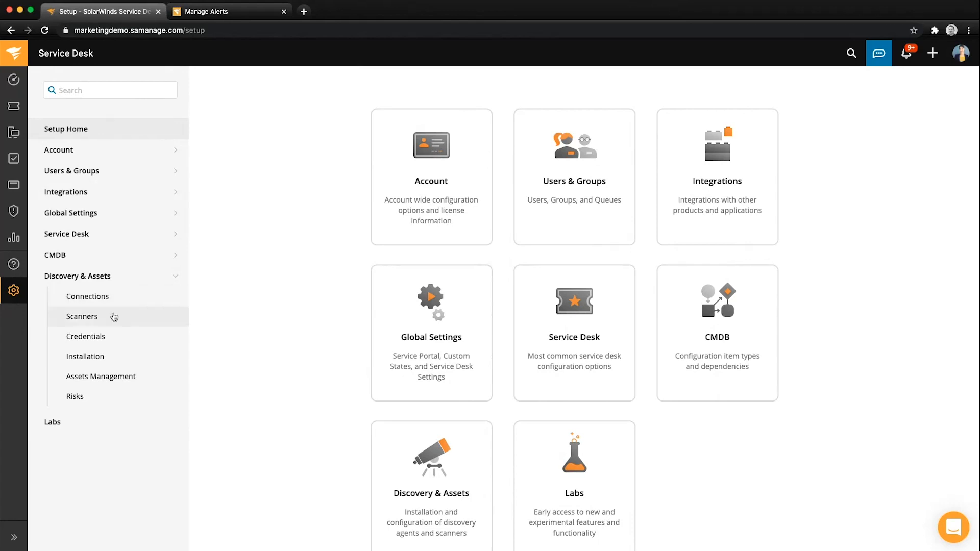
Step: Review the Discovery installation options and the existing connections, and start a new Orion Nodes Discovery connection
click(120, 357)
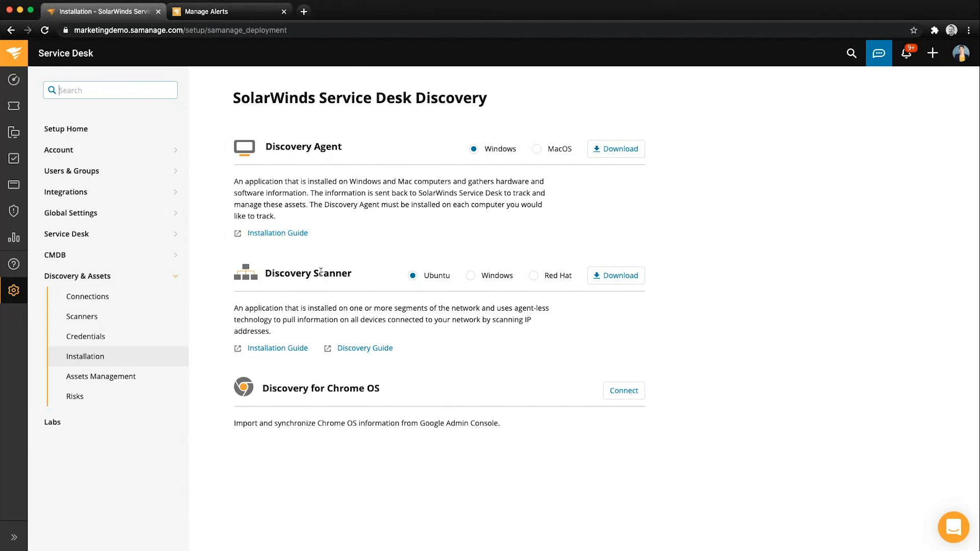
click(113, 301)
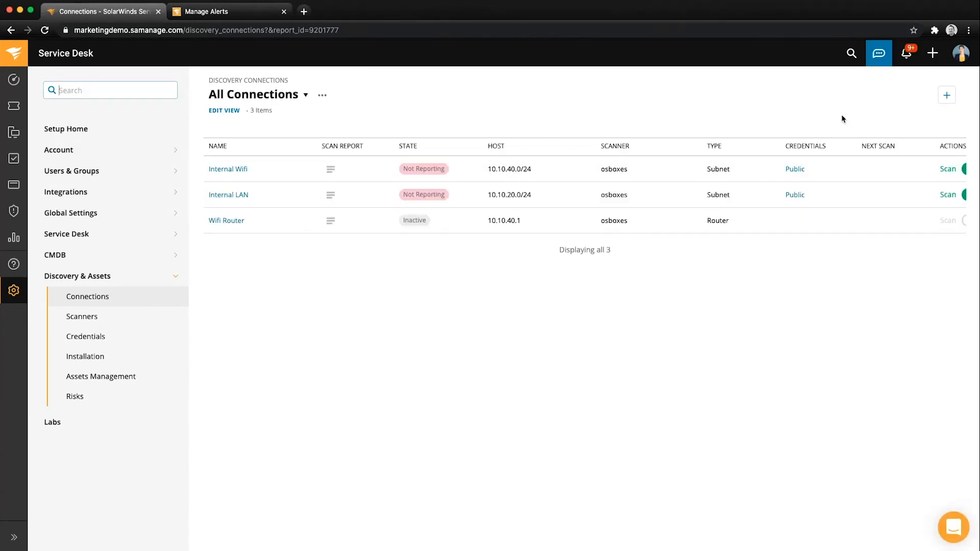
click(946, 95)
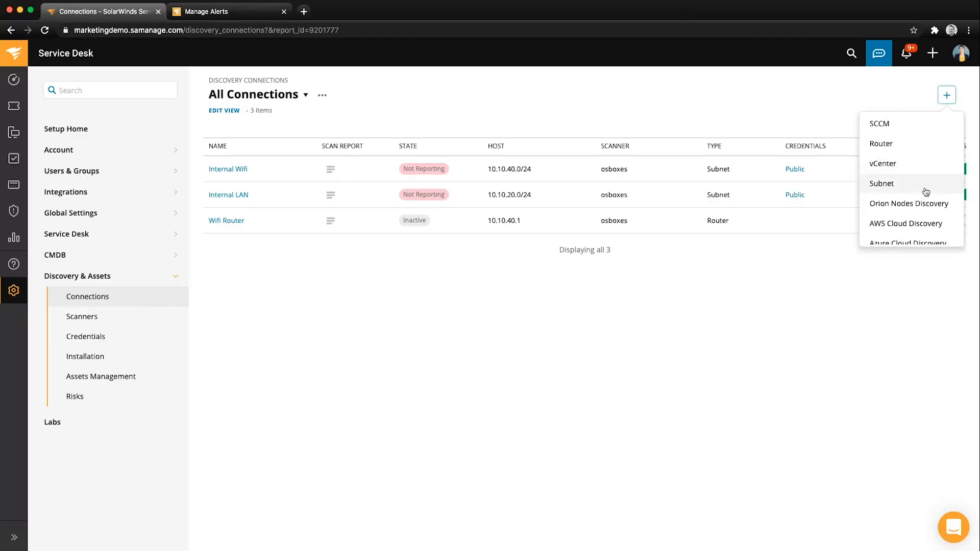
click(889, 205)
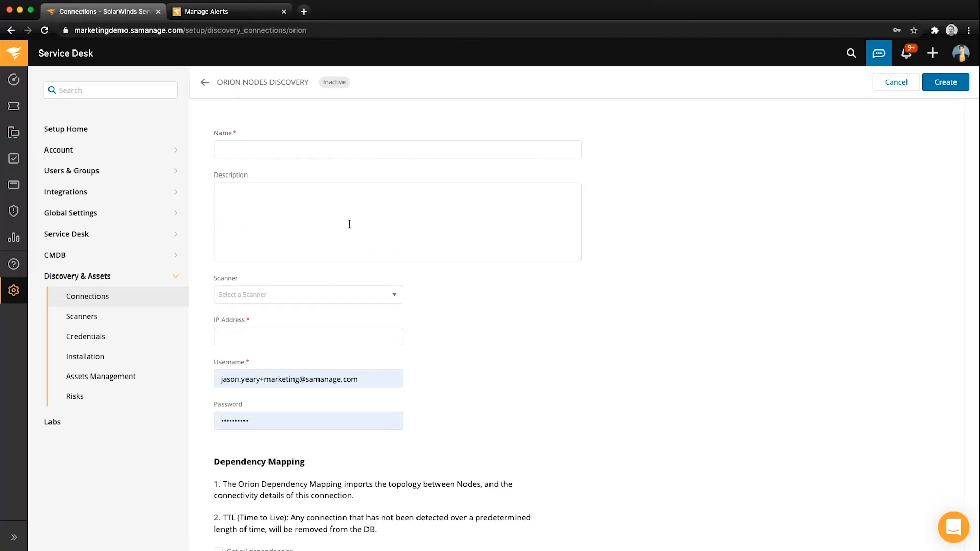
Step: Select osboxes as the scanner for the Orion Nodes Discovery connection and make its IP address ready for entry
click(321, 301)
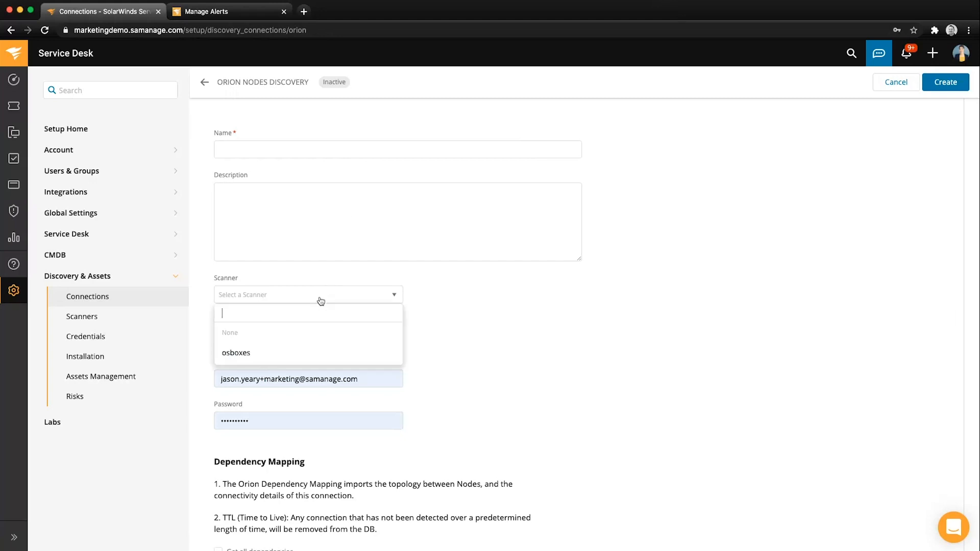
click(272, 357)
click(300, 333)
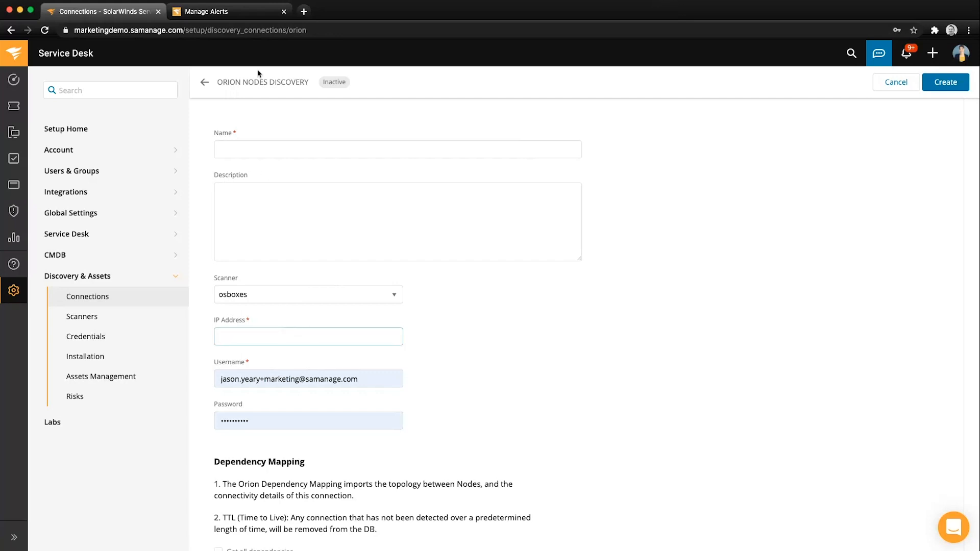
Step: Check the Orion server's address on the Manage Alerts page, and clear the prefilled username and password in the Orion Nodes Discovery form
click(220, 13)
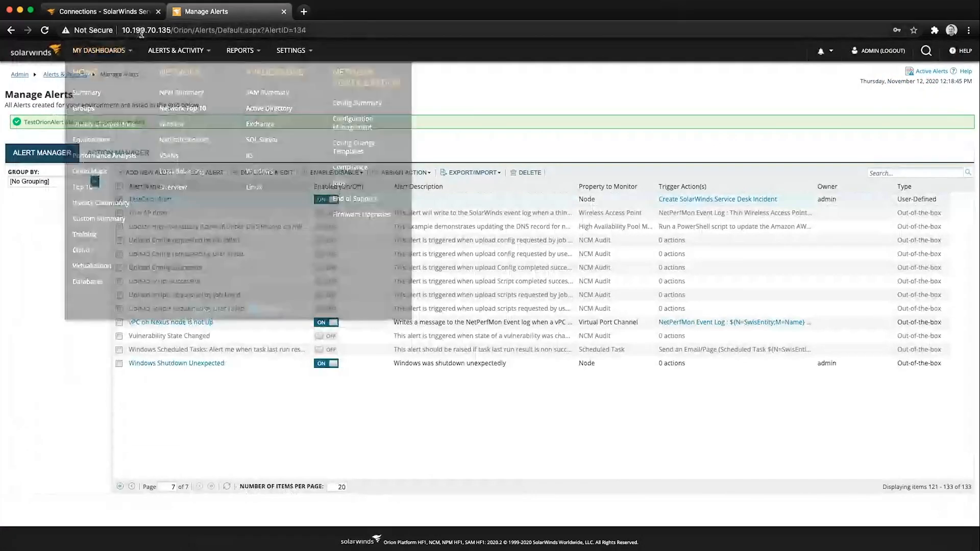
click(124, 7)
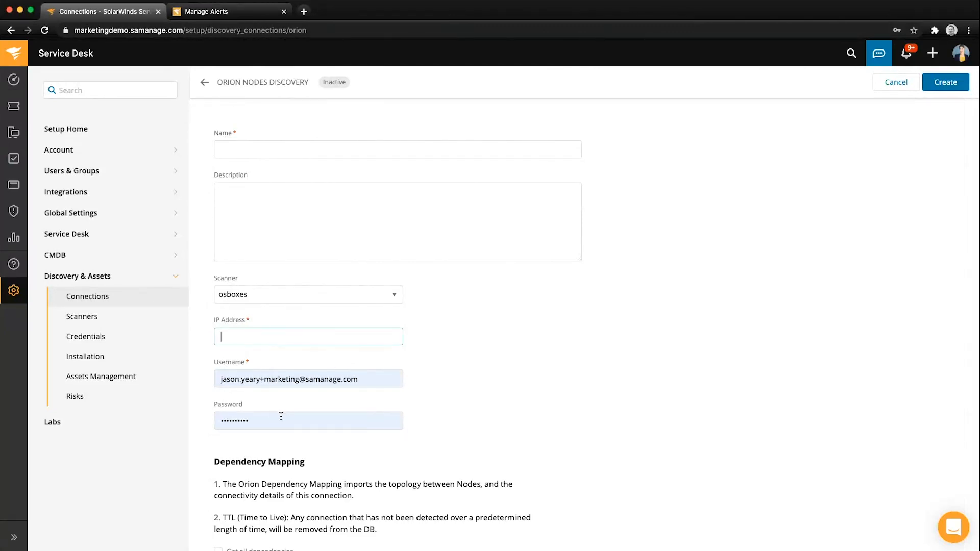
click(370, 381)
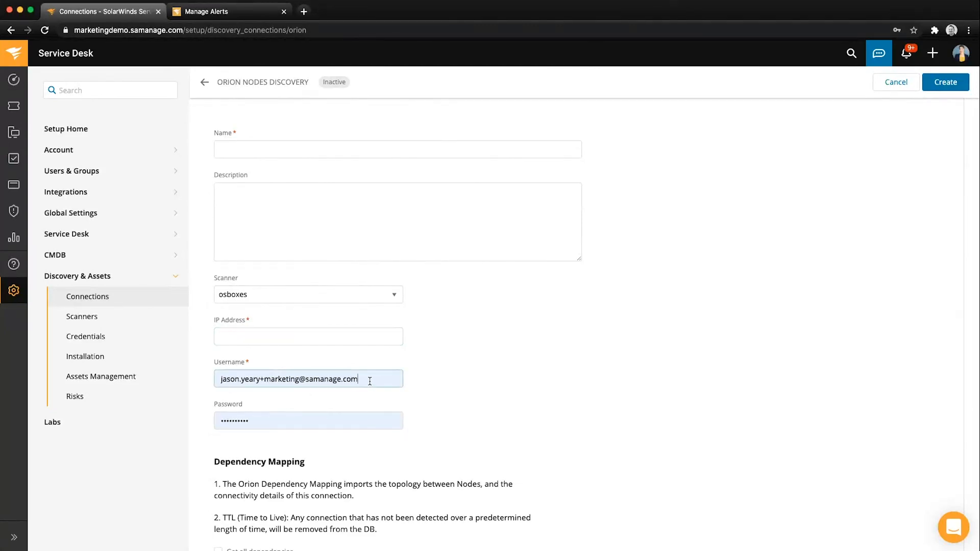
drag(370, 381, 212, 372)
key(BackSpace)
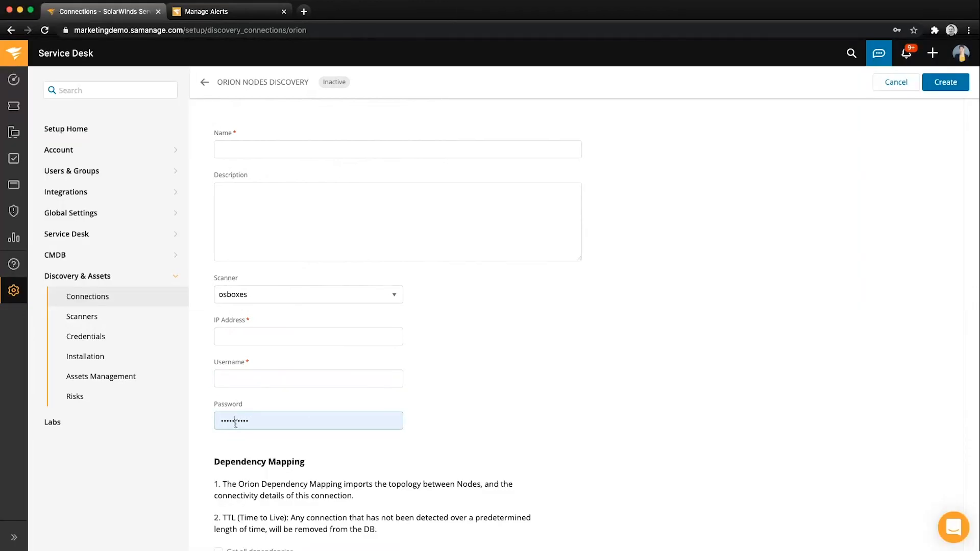
double_click(236, 422)
key(BackSpace)
click(522, 395)
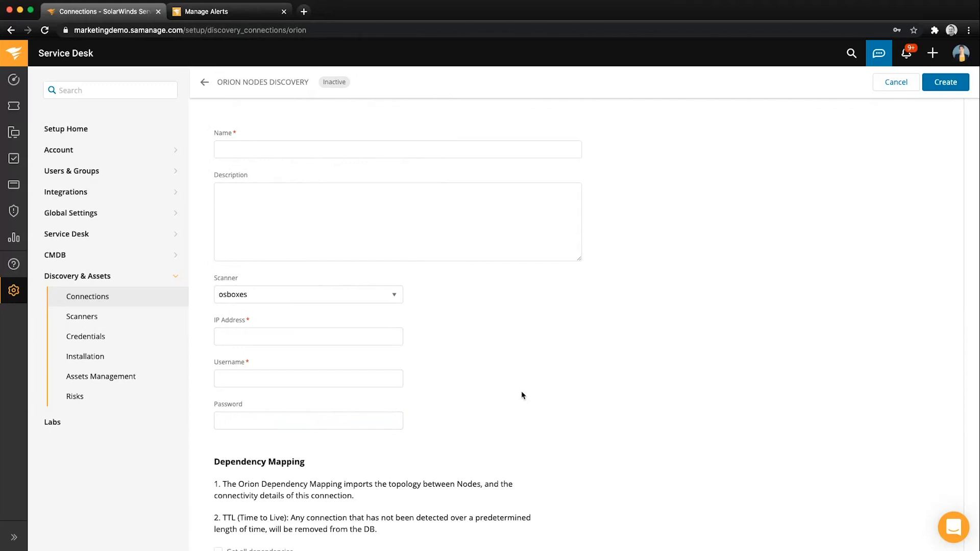
Step: Review the Dependency Mapping settings of the Orion Nodes Discovery connection and the available Inventory categories
scroll(612, 408, down, 3)
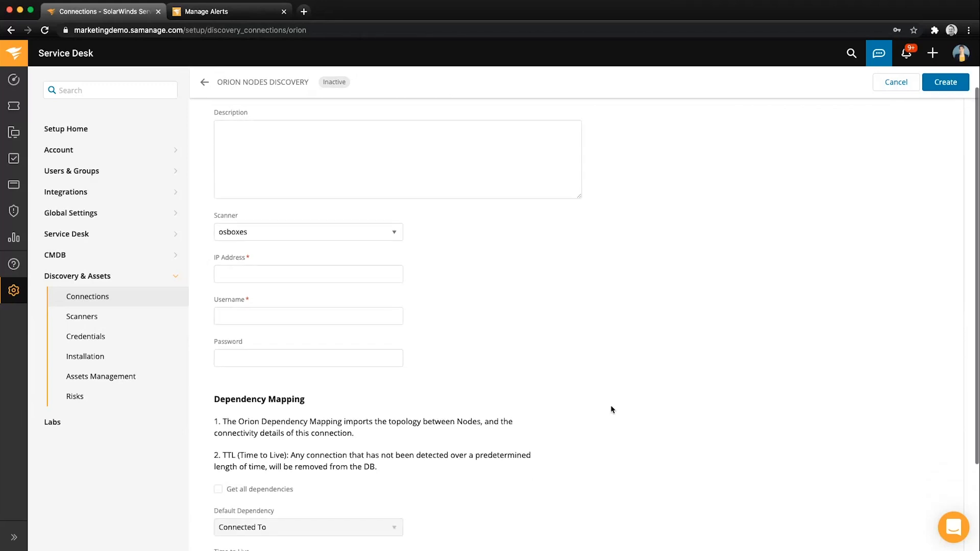
scroll(591, 397, down, 2)
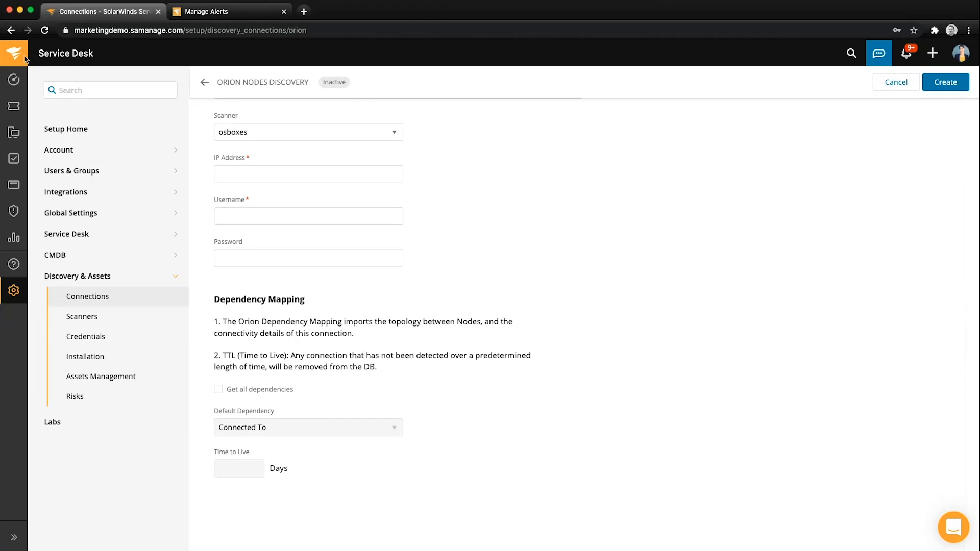
click(16, 134)
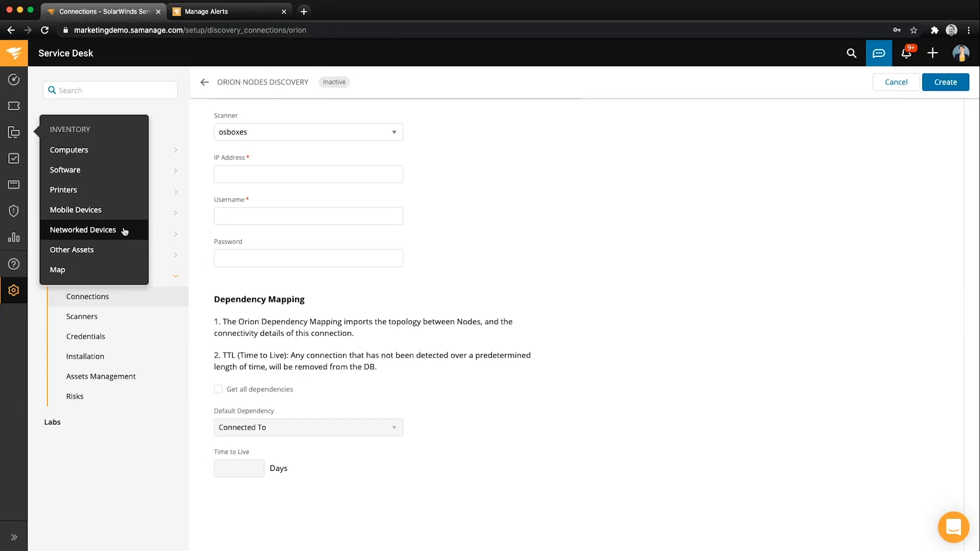
Step: Open the most recent change, Replace hard drive in server, from the Service Desk's list of all changes
click(17, 108)
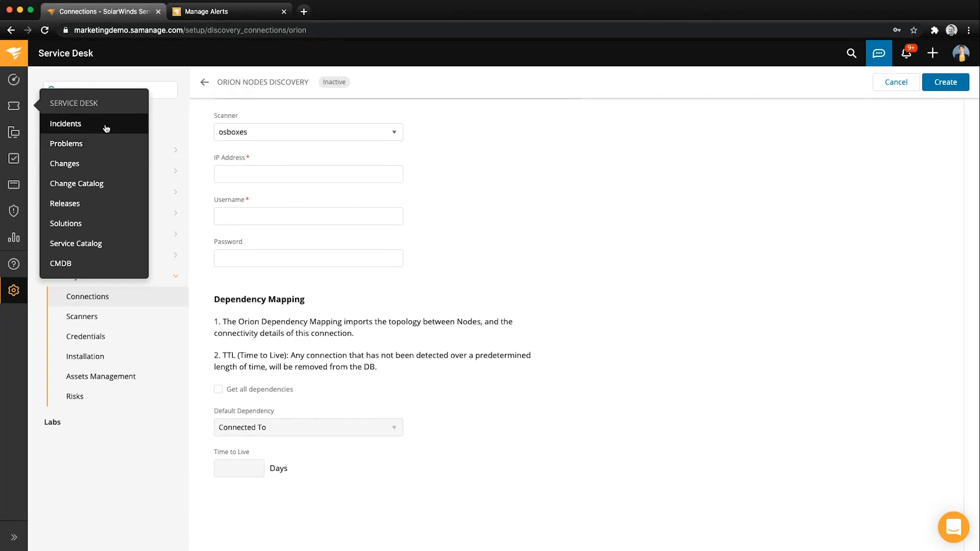
click(106, 168)
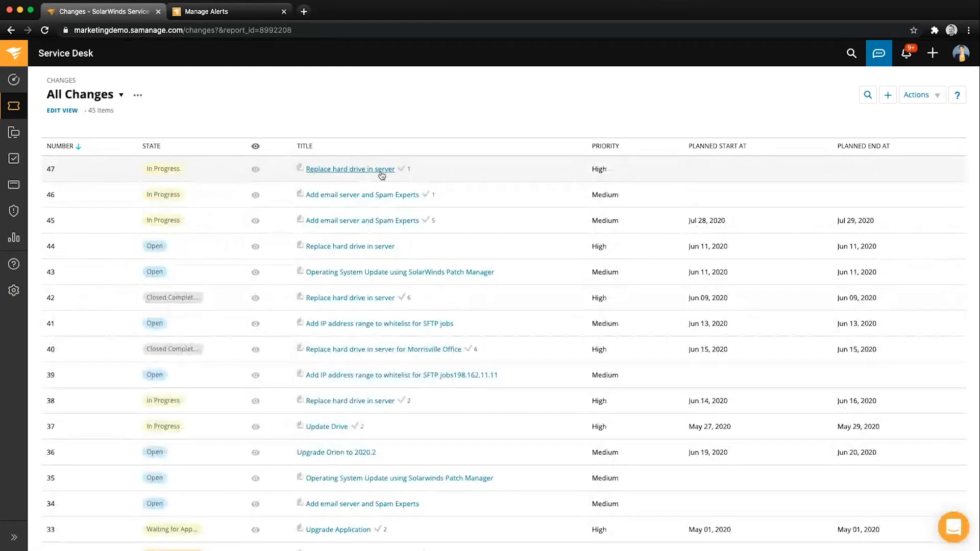
click(344, 171)
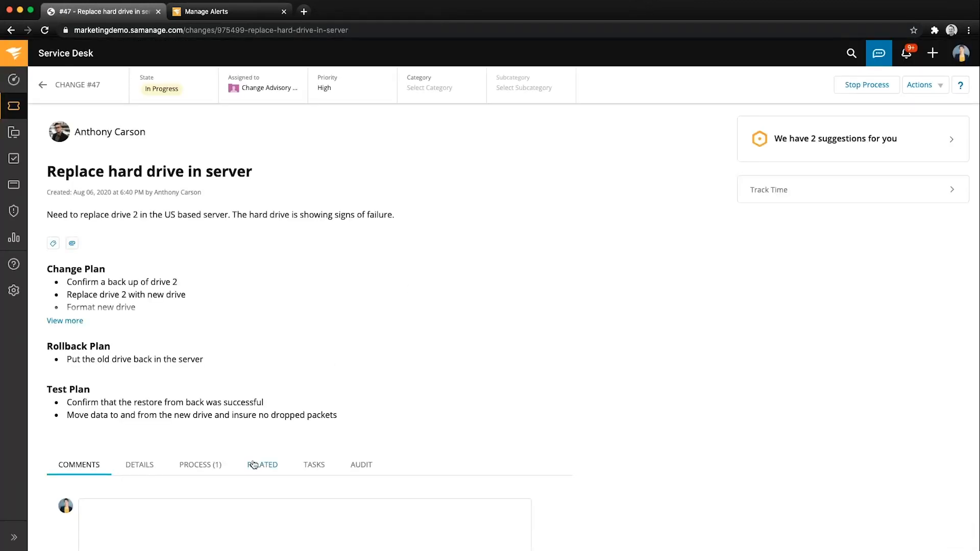
Step: Show the change's related items and open the selection of configuration items to attach
click(255, 465)
scroll(444, 395, down, 2)
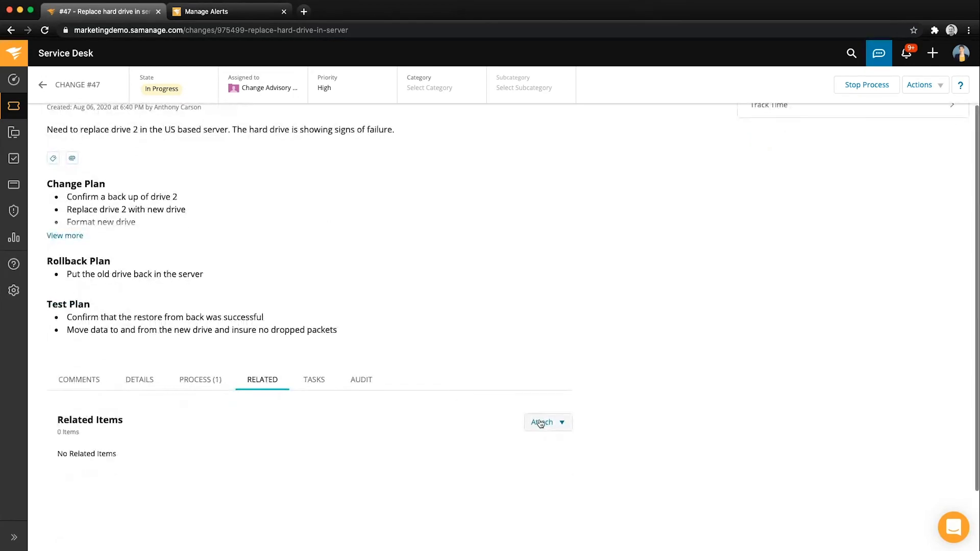
click(541, 422)
scroll(653, 412, down, 1)
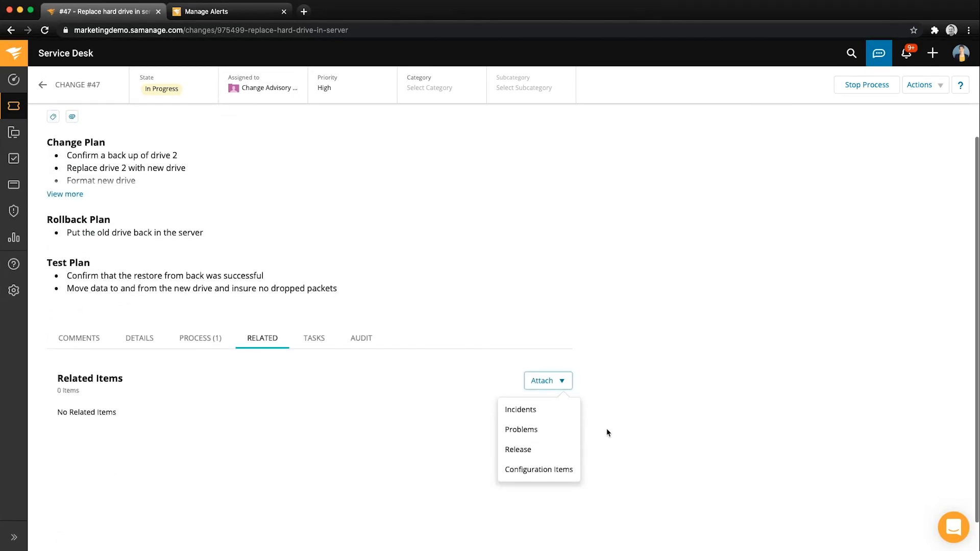
click(529, 470)
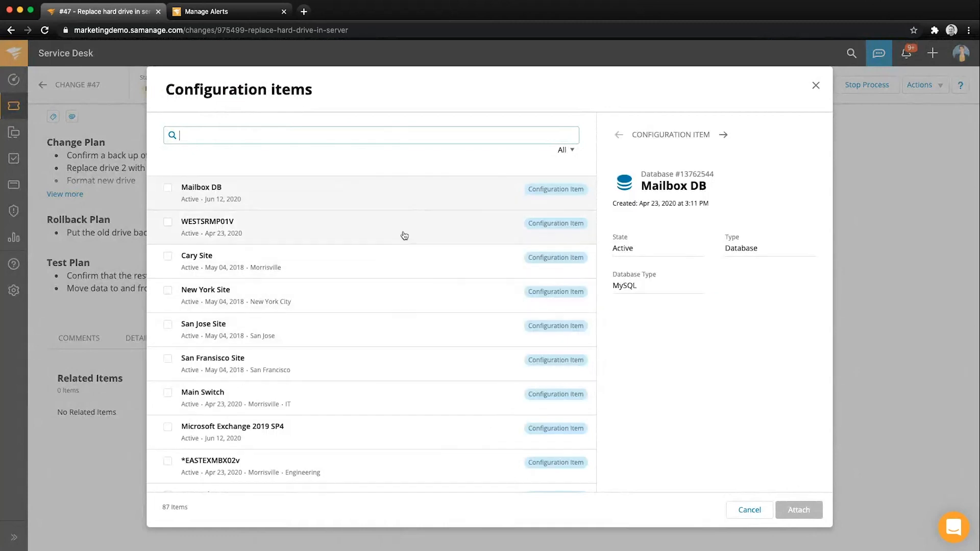